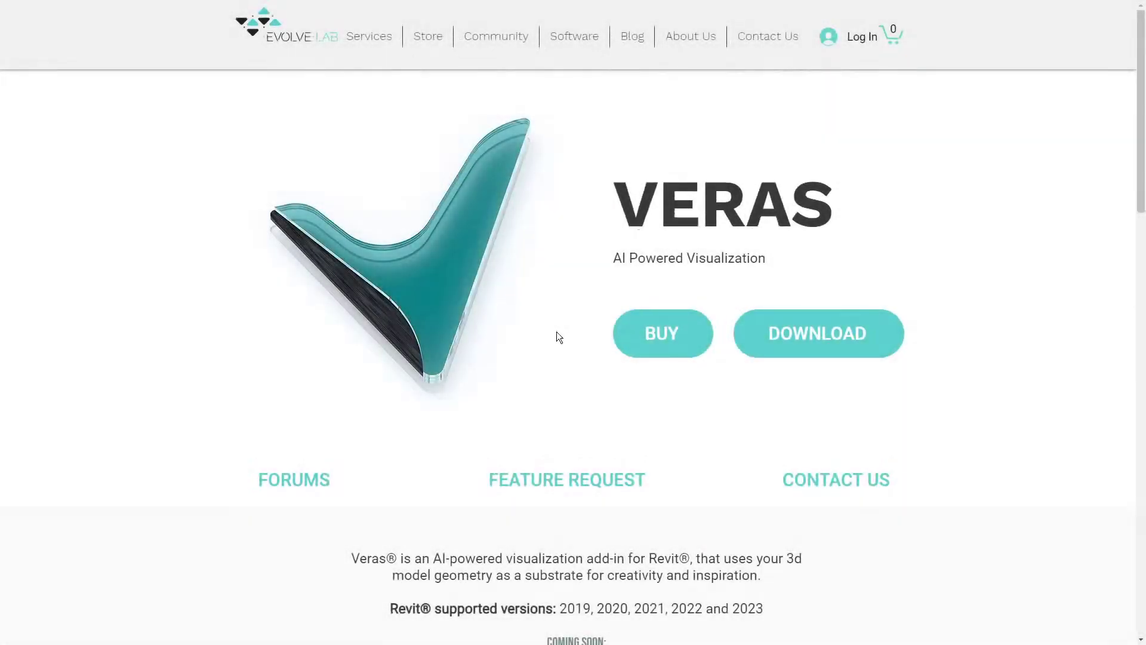
- Scroll the EvolveLAB Veras page past the hero banner to the Features list and example images
click(722, 202)
click(721, 202)
scroll(574, 278, down, 10)
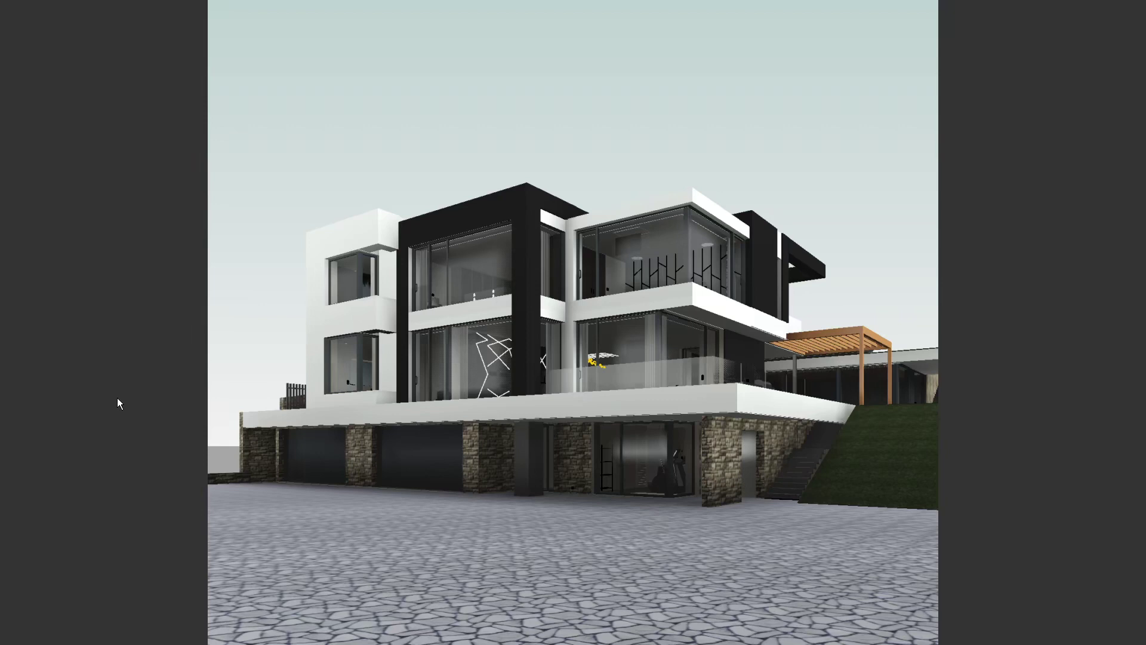
- Step from the original house image through four AI-generated photoreal variants
key(Right)
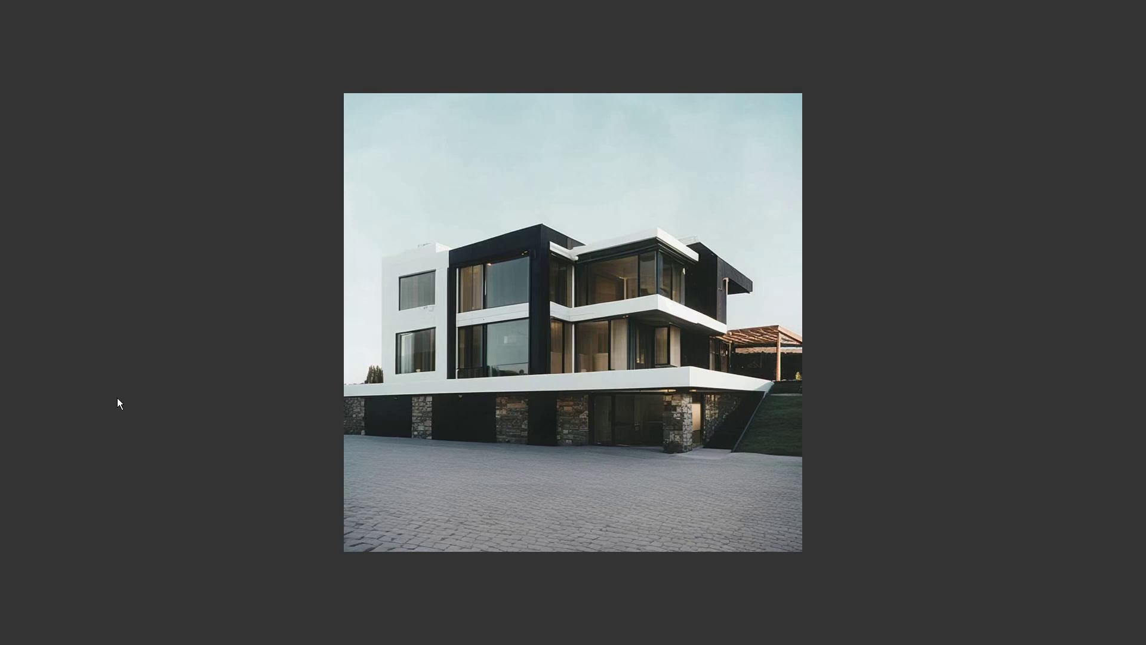
key(Right)
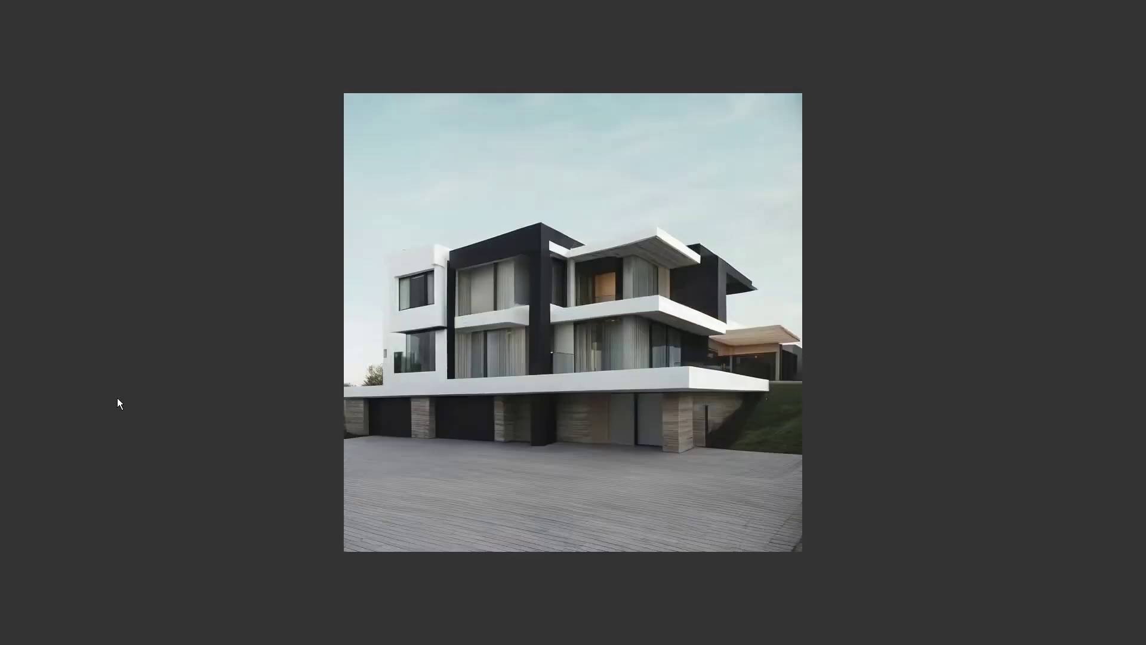
key(Right)
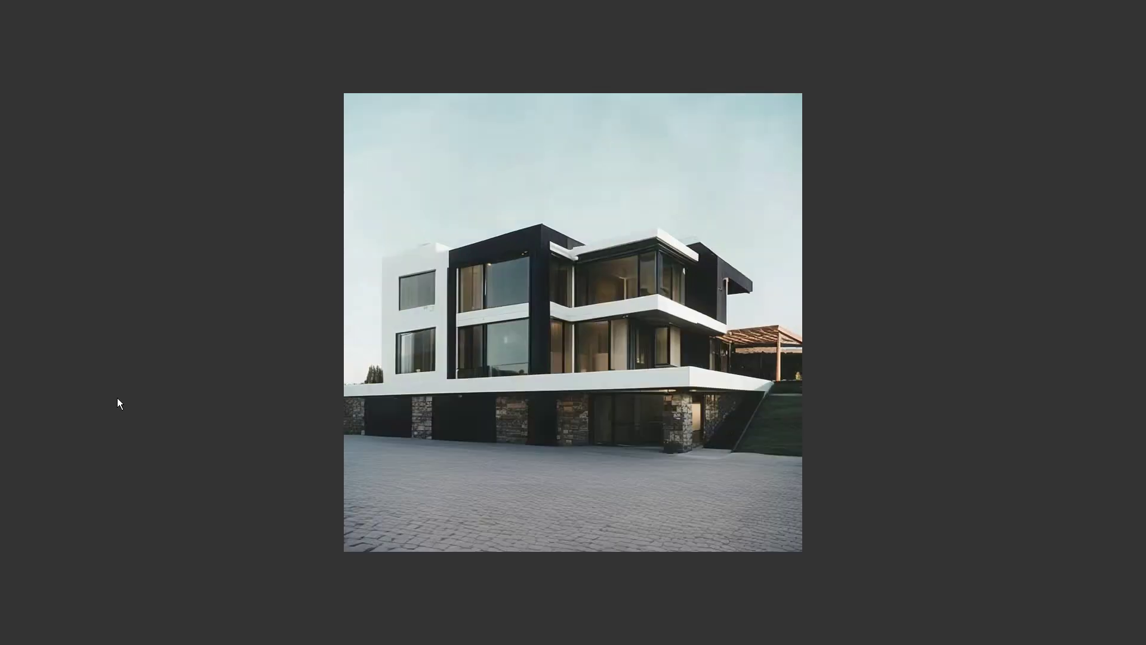
key(Right)
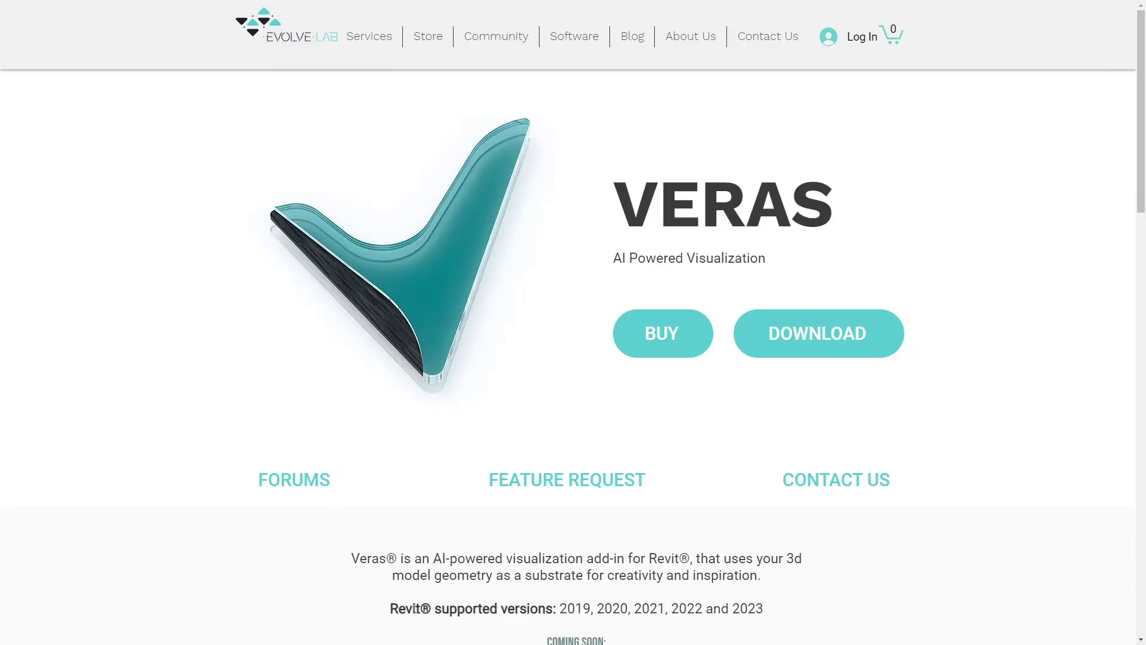
- Jump down the Veras page to the Download and Subscription Options section
click(412, 612)
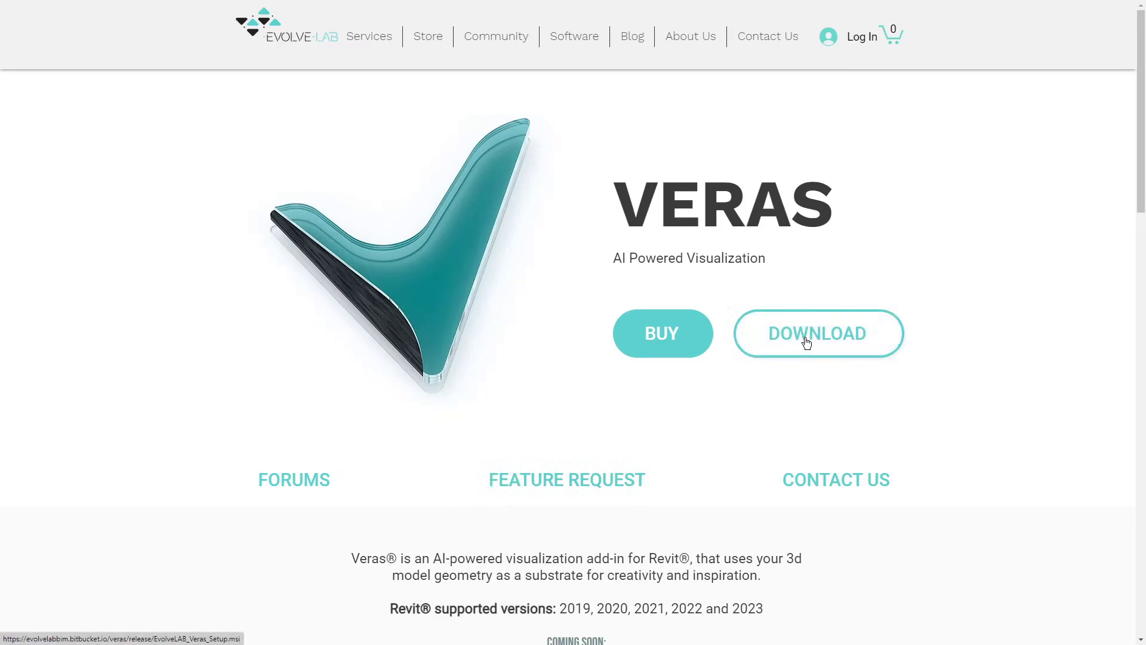
click(641, 347)
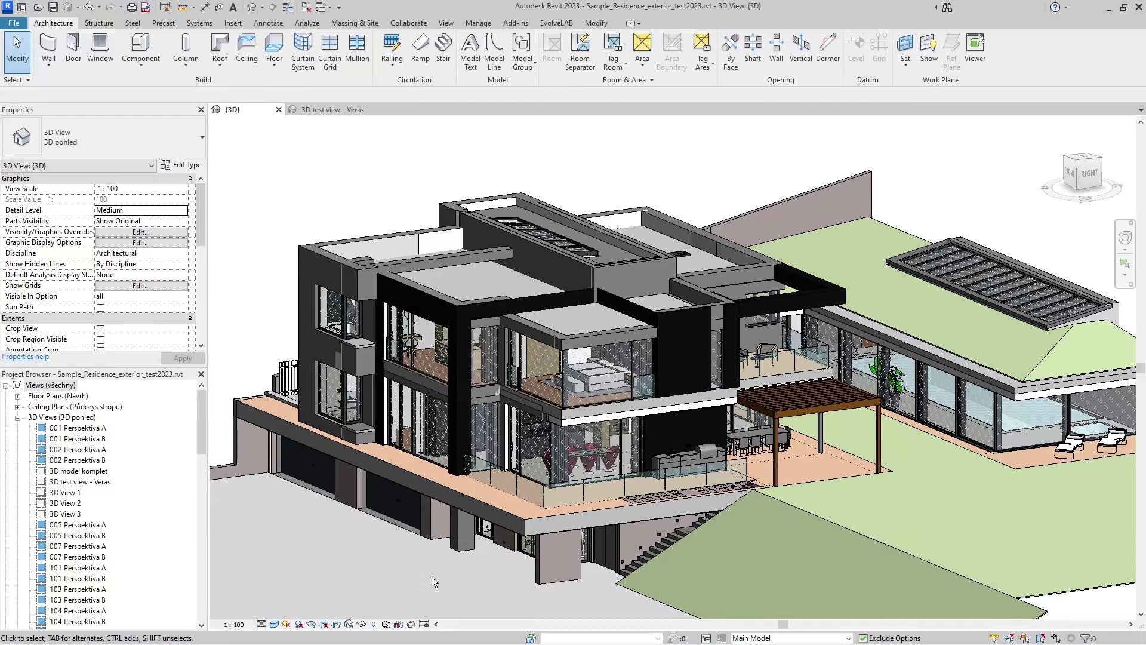
- Switch to '3D test view - Veras', keeping Fine detail level and choosing Realistic visual style
click(335, 110)
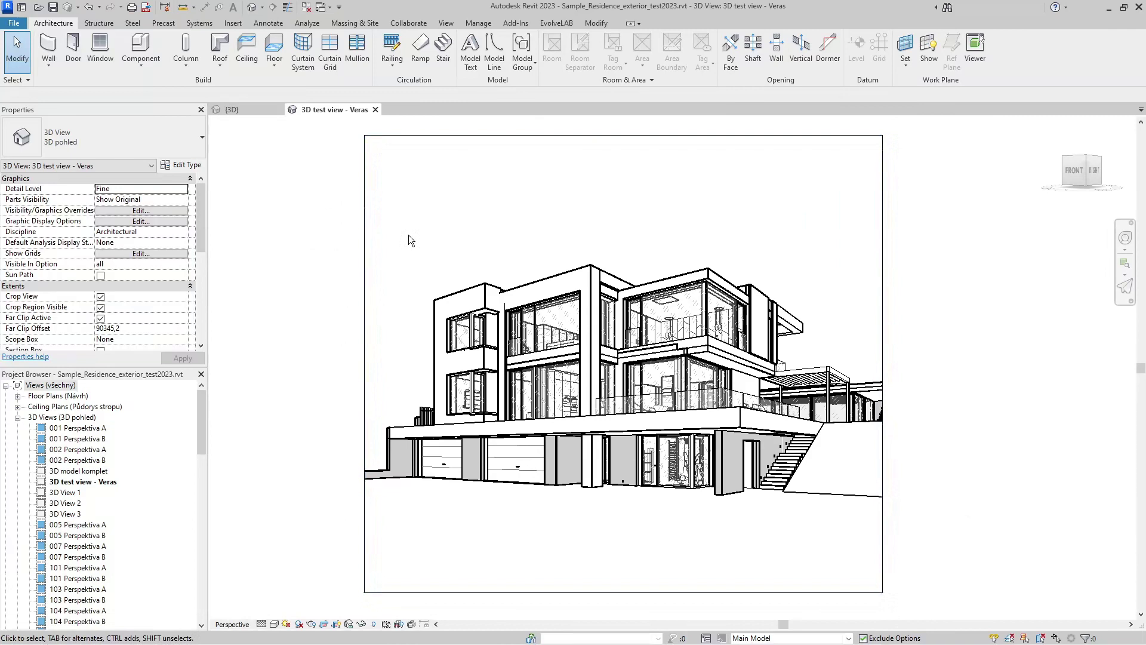
click(261, 624)
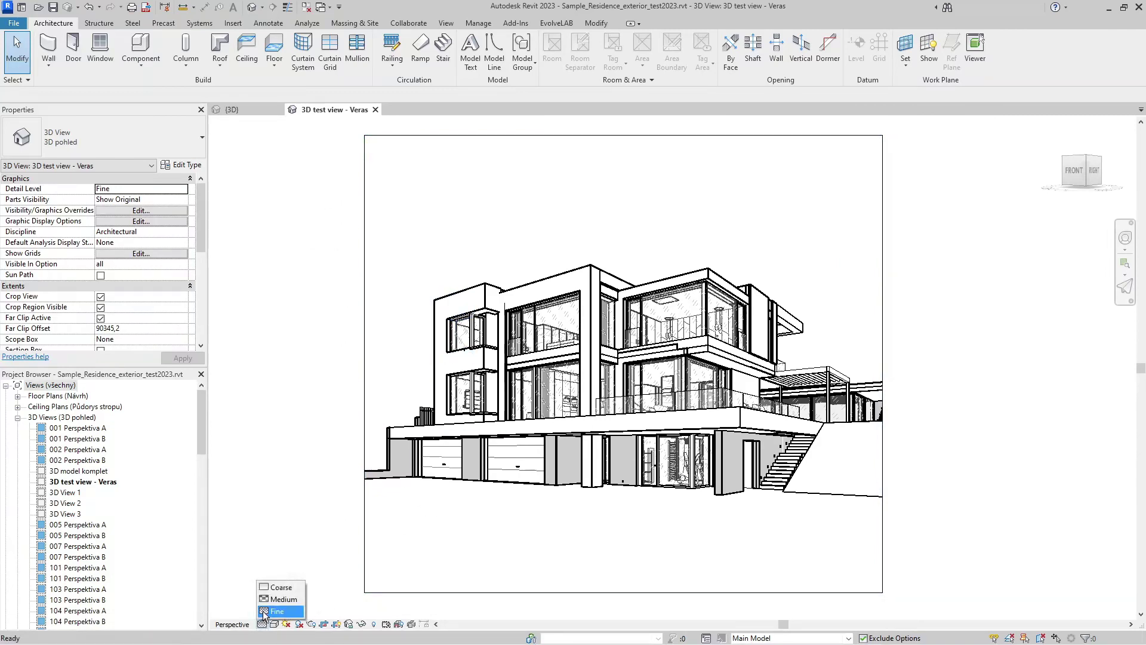
click(264, 612)
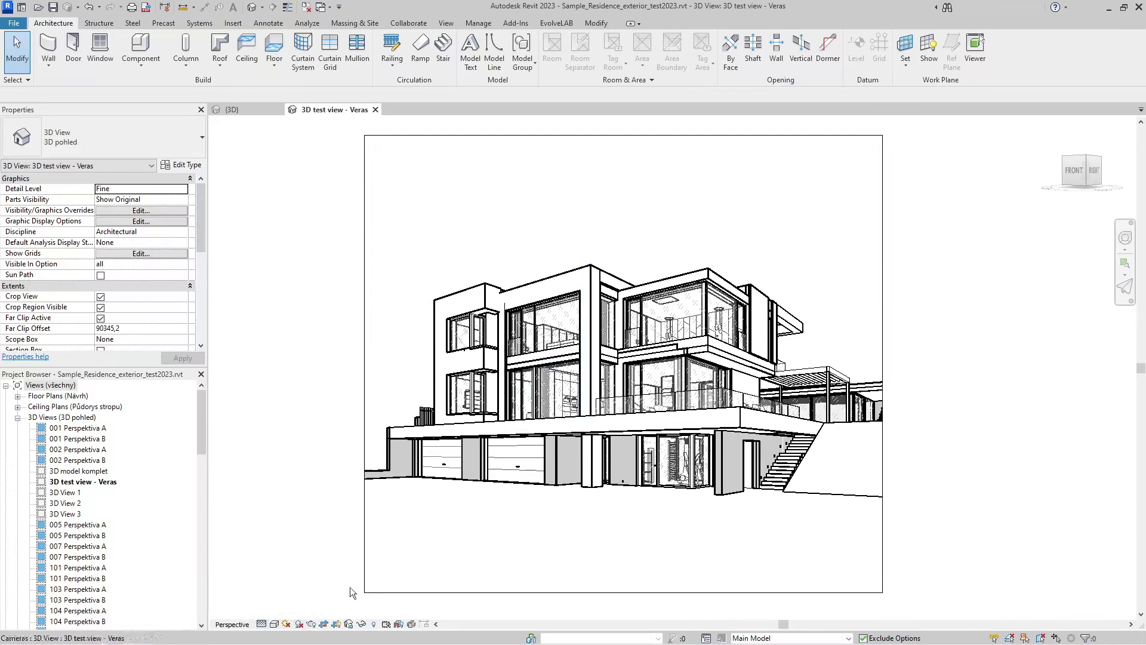
click(274, 624)
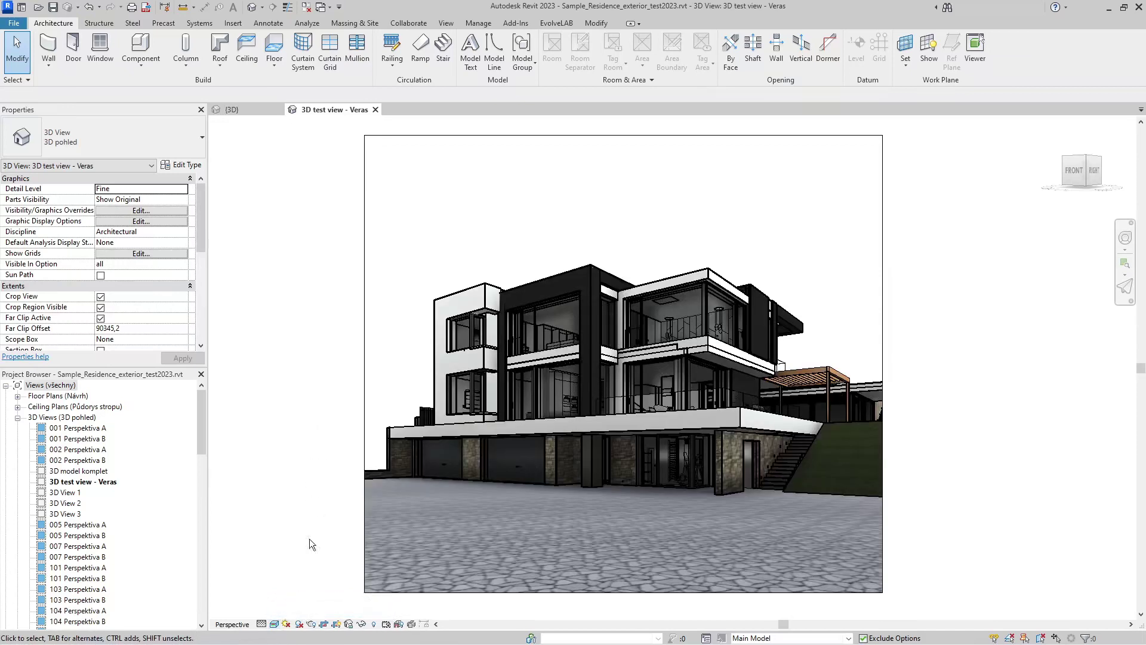
click(274, 624)
- In Graphic Display Options, turn off Show Edges and set the Background to Gradient
click(307, 543)
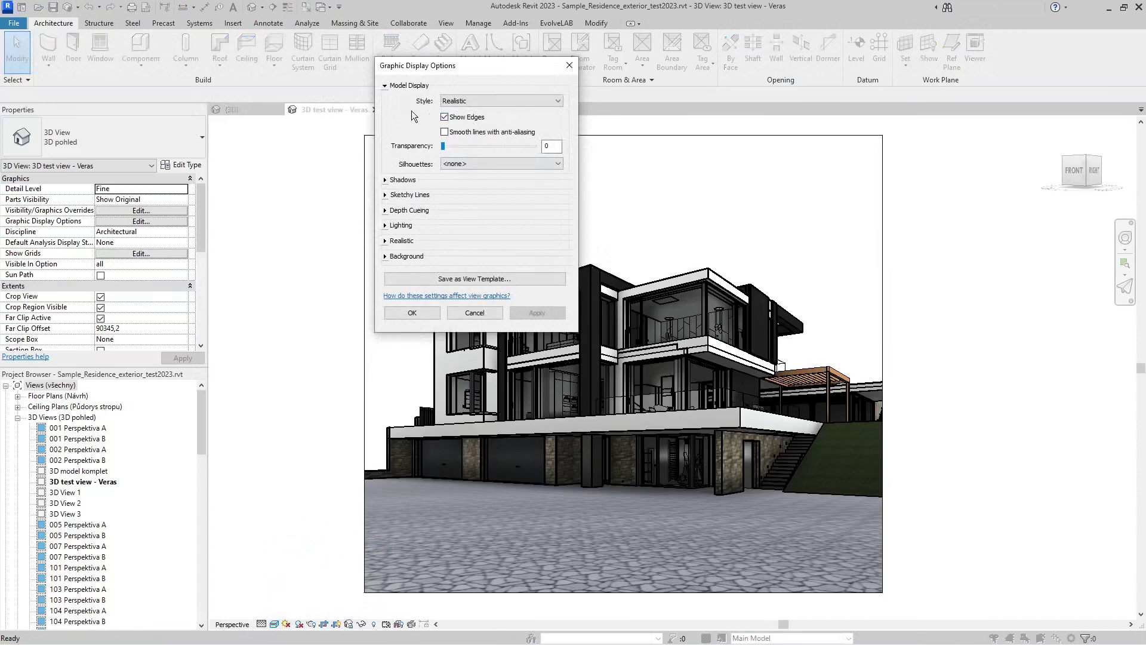
click(444, 117)
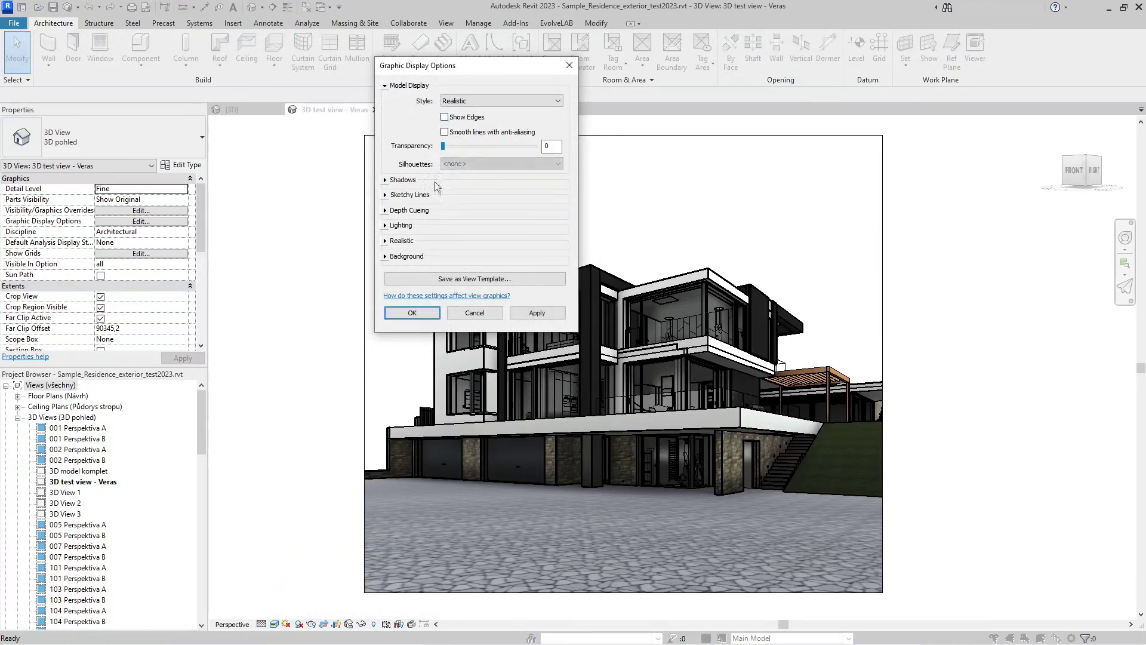
click(385, 181)
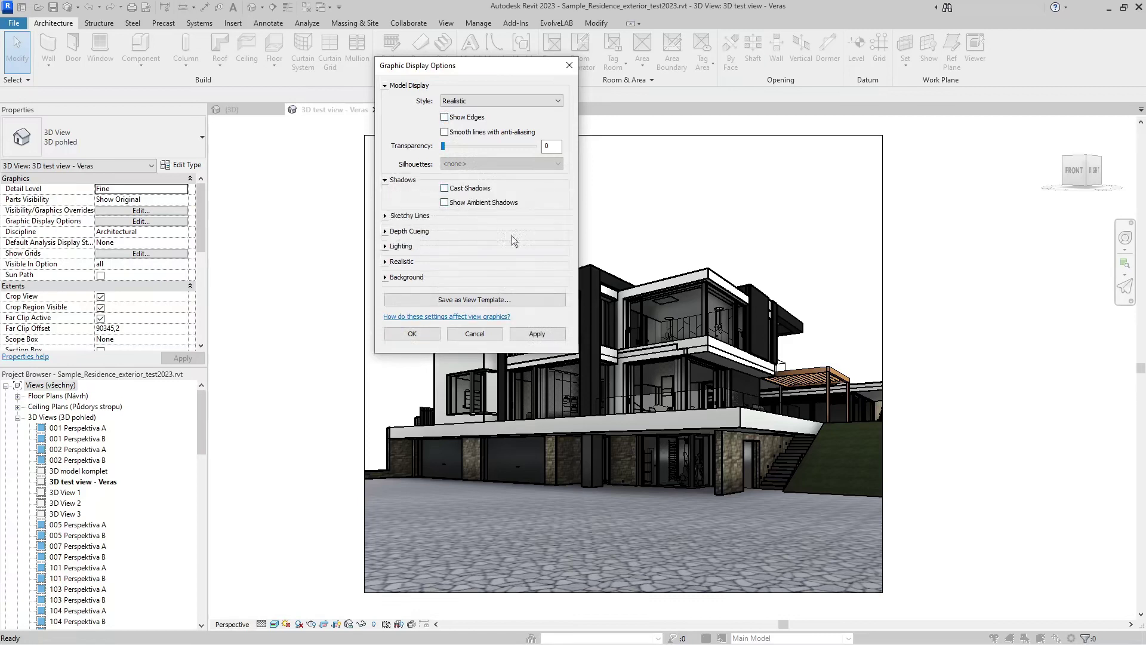
click(384, 246)
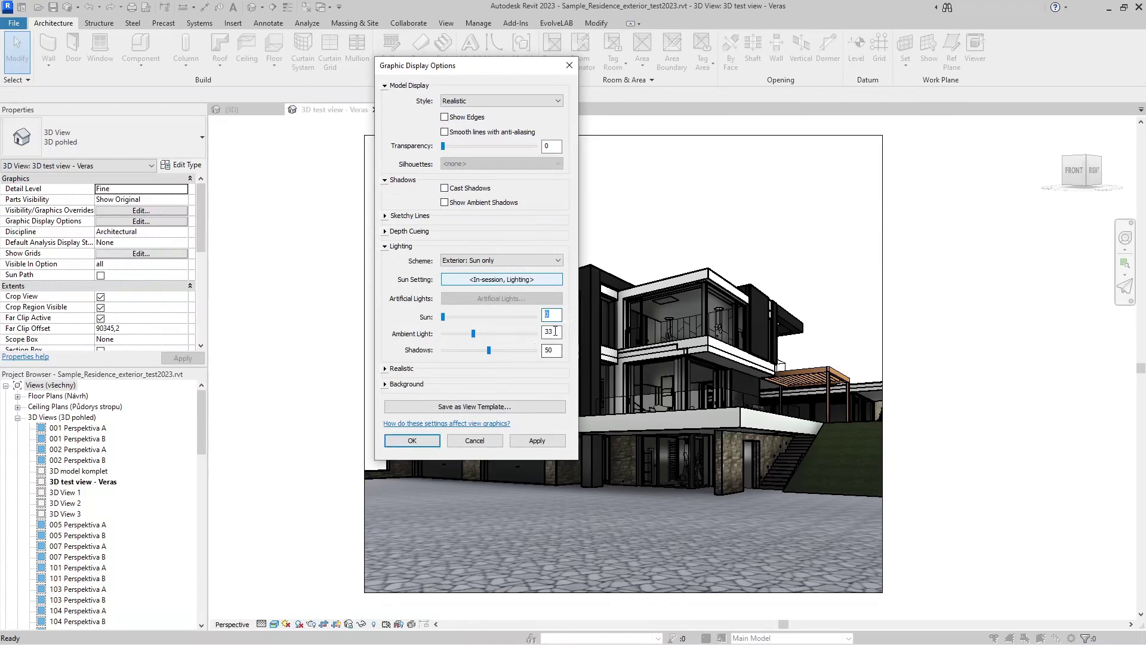
key(Tab)
key(Tab)
click(385, 384)
click(466, 400)
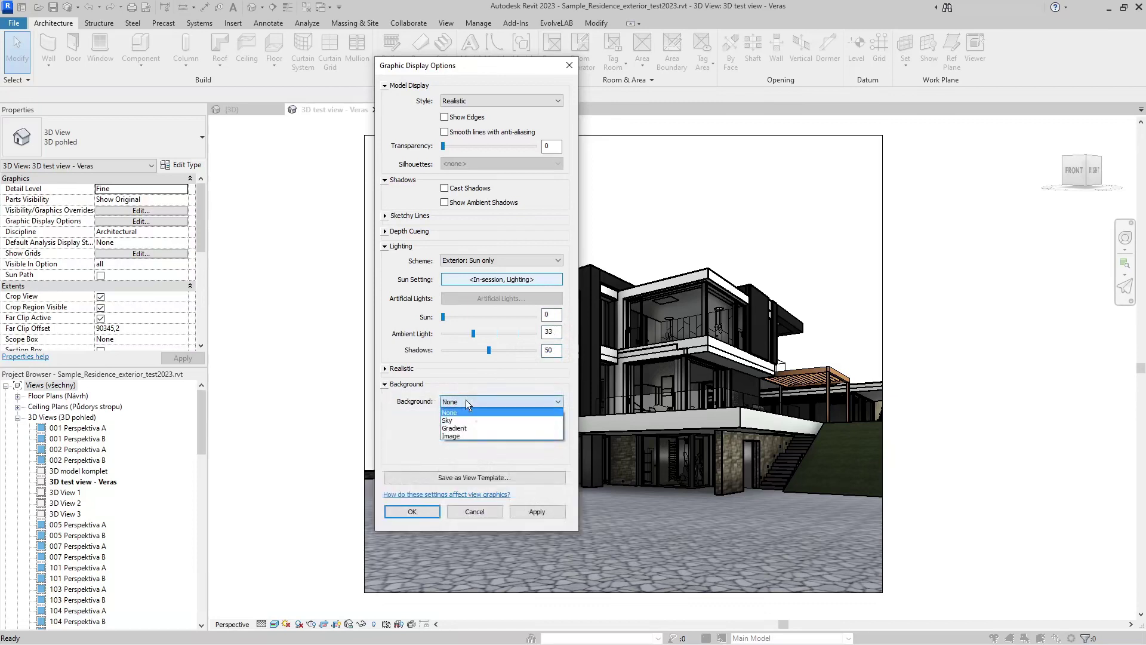
click(467, 428)
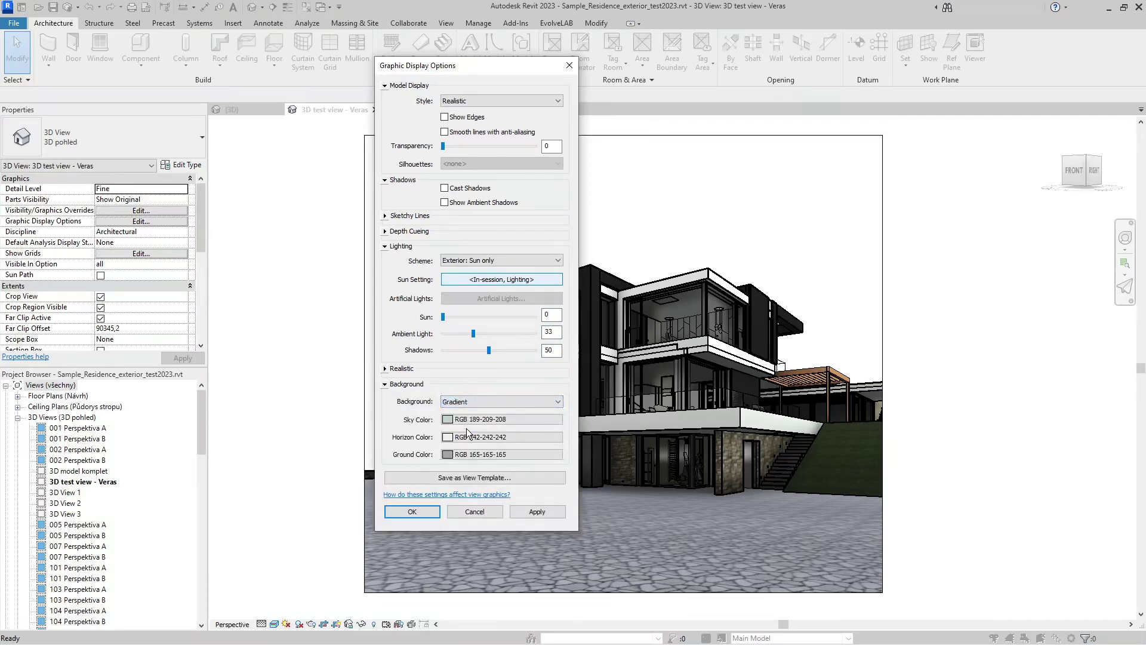
click(412, 512)
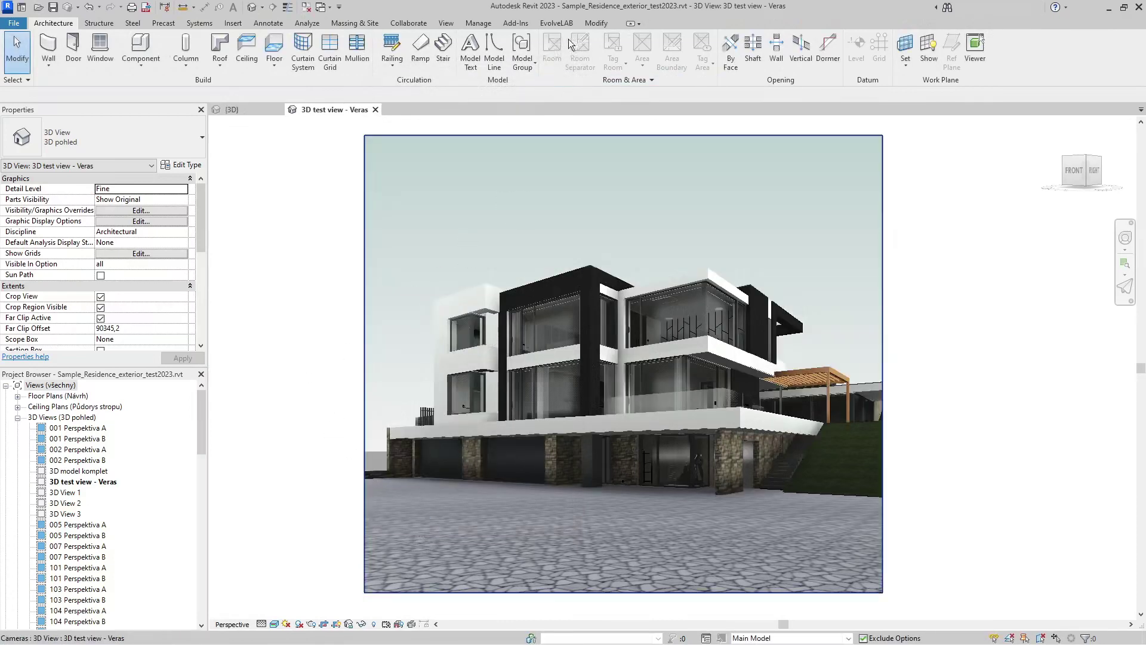
- Start Veras from the EvolveLAB tab, move its window left, and choose Show Revit Preview
click(560, 24)
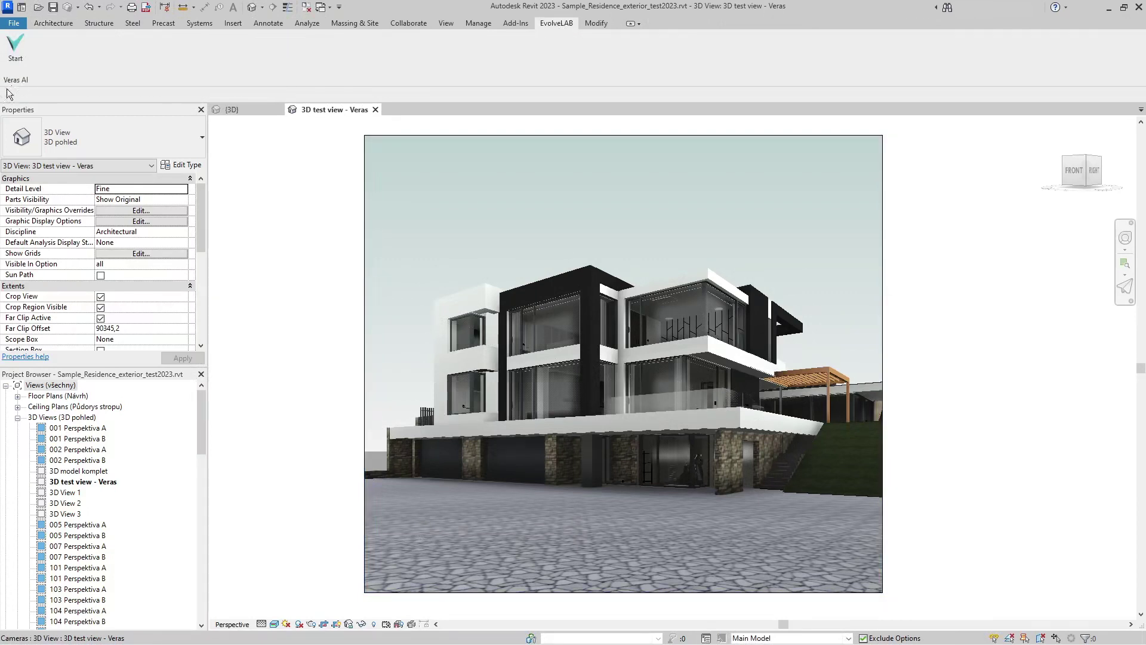
click(19, 56)
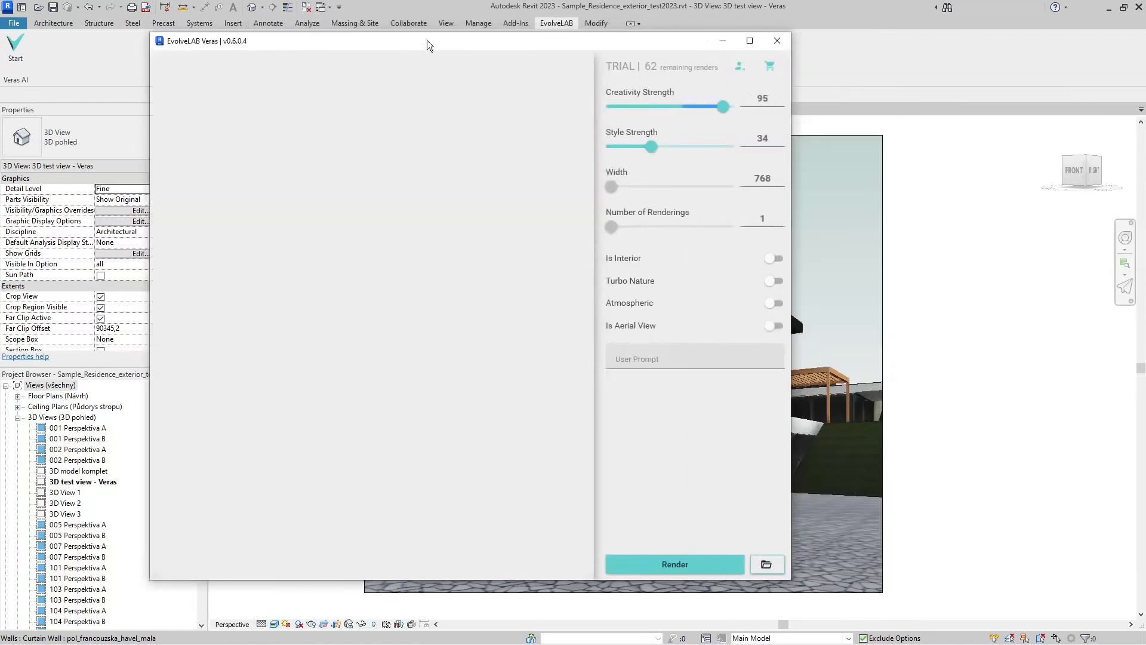
drag(374, 44, 261, 34)
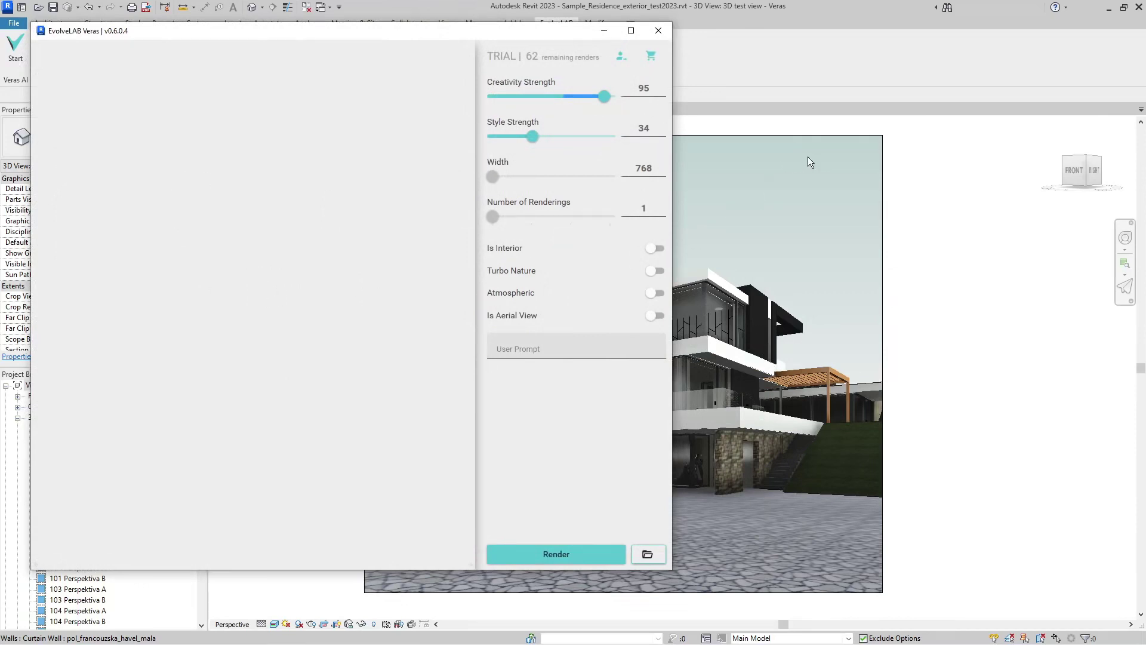
right_click(204, 256)
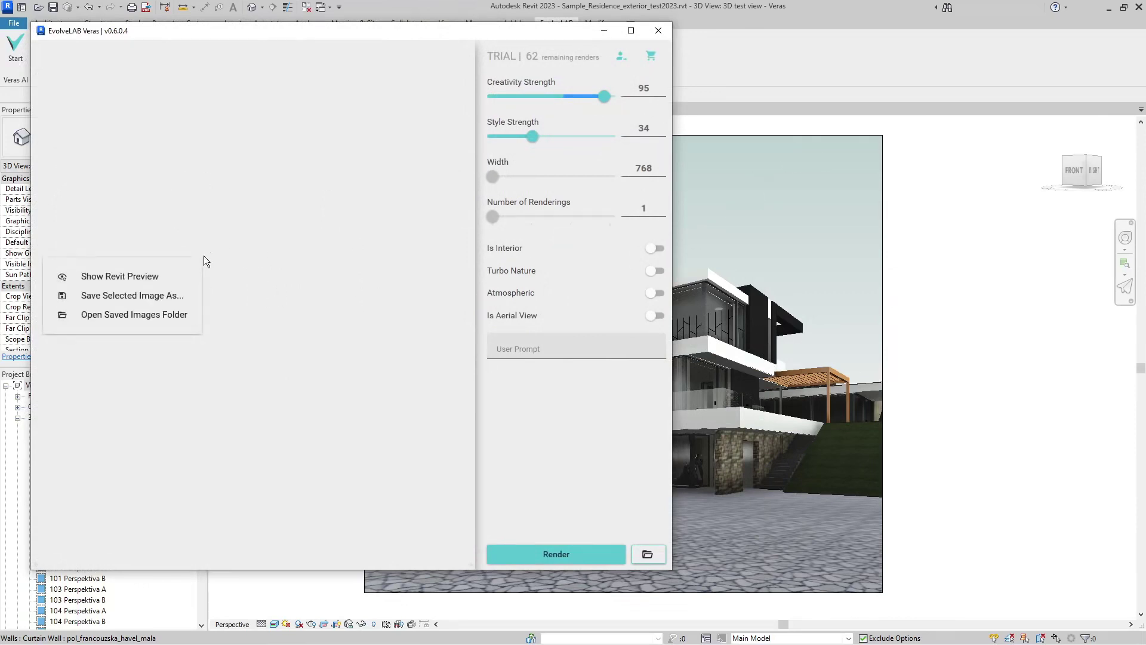
click(101, 277)
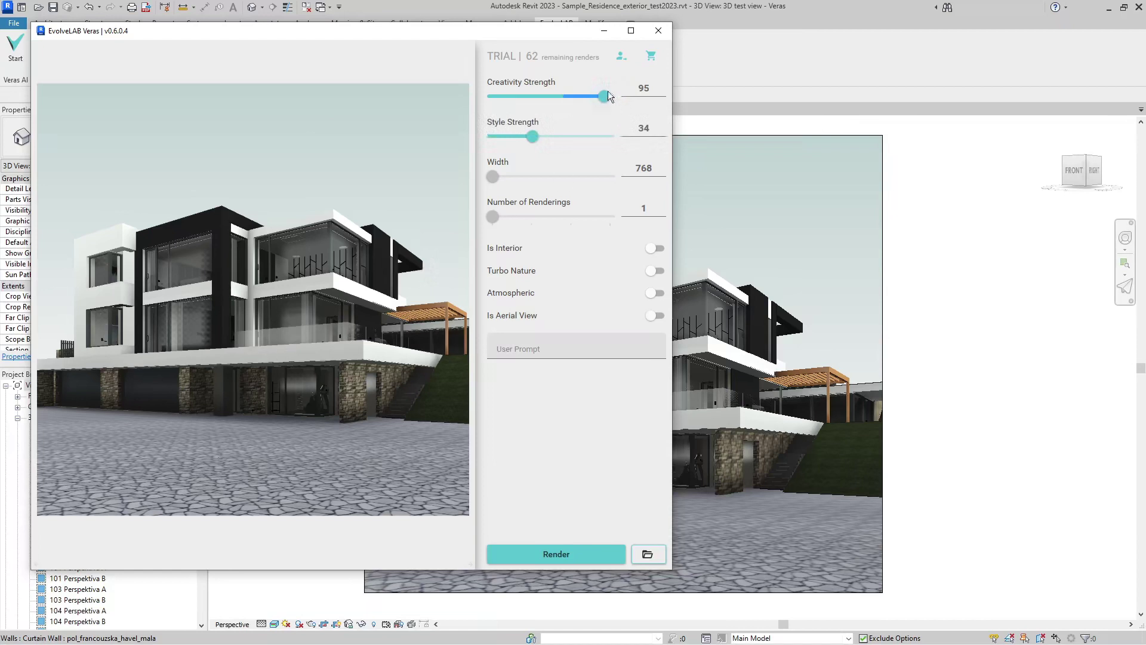
- Render the house at Creativity Strength 44, then raise Creativity Strength to 94
drag(604, 92, 512, 103)
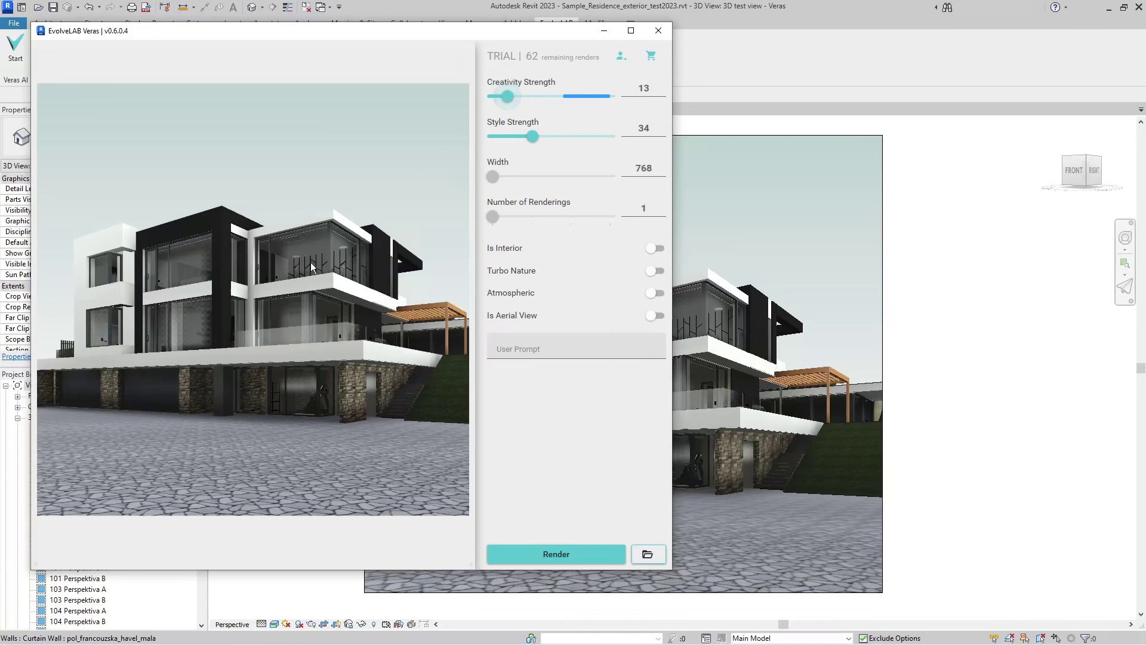
drag(507, 95, 544, 97)
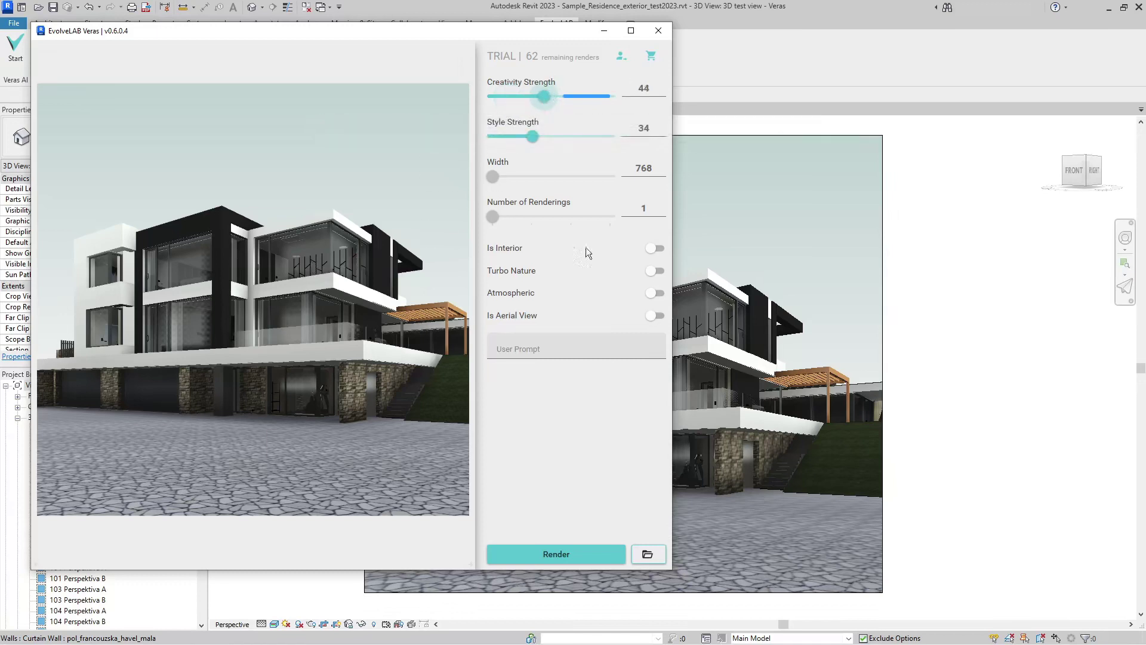
click(557, 556)
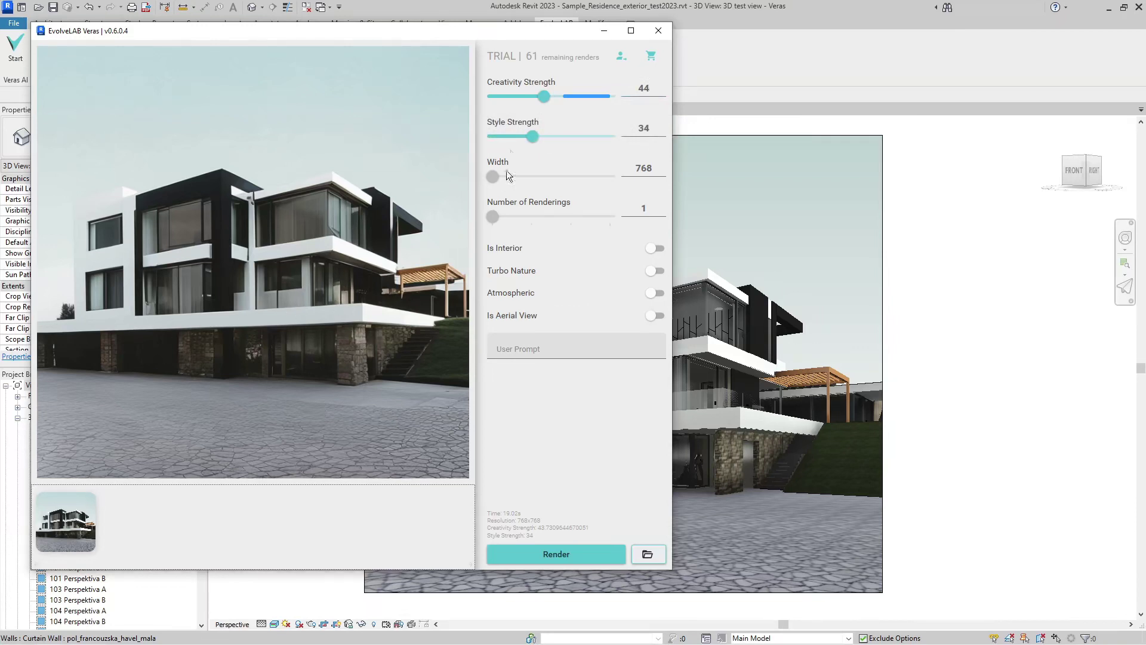
drag(543, 97, 602, 108)
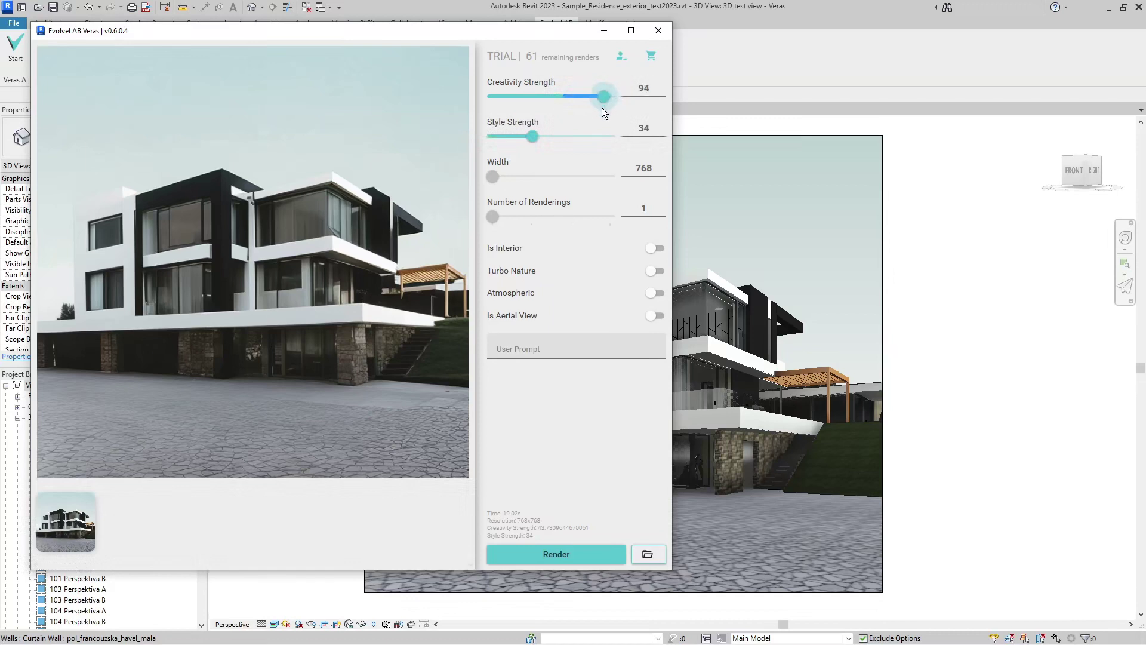
- Render at Creativity Strength 94 and flip between the new teal render and the first one
click(561, 555)
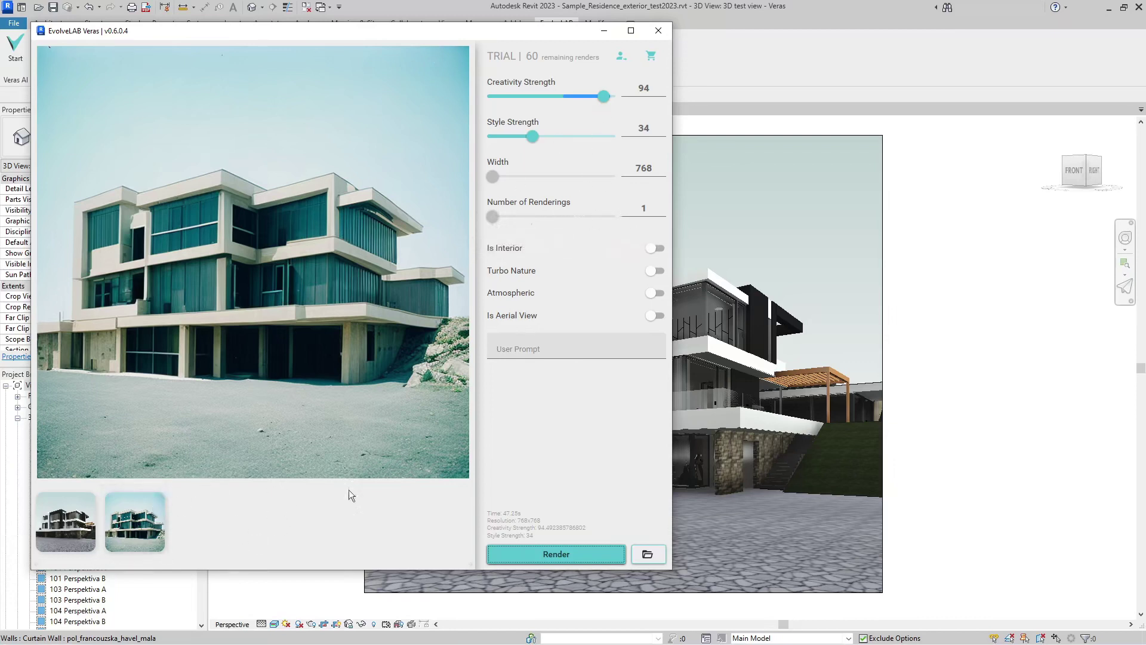
click(652, 207)
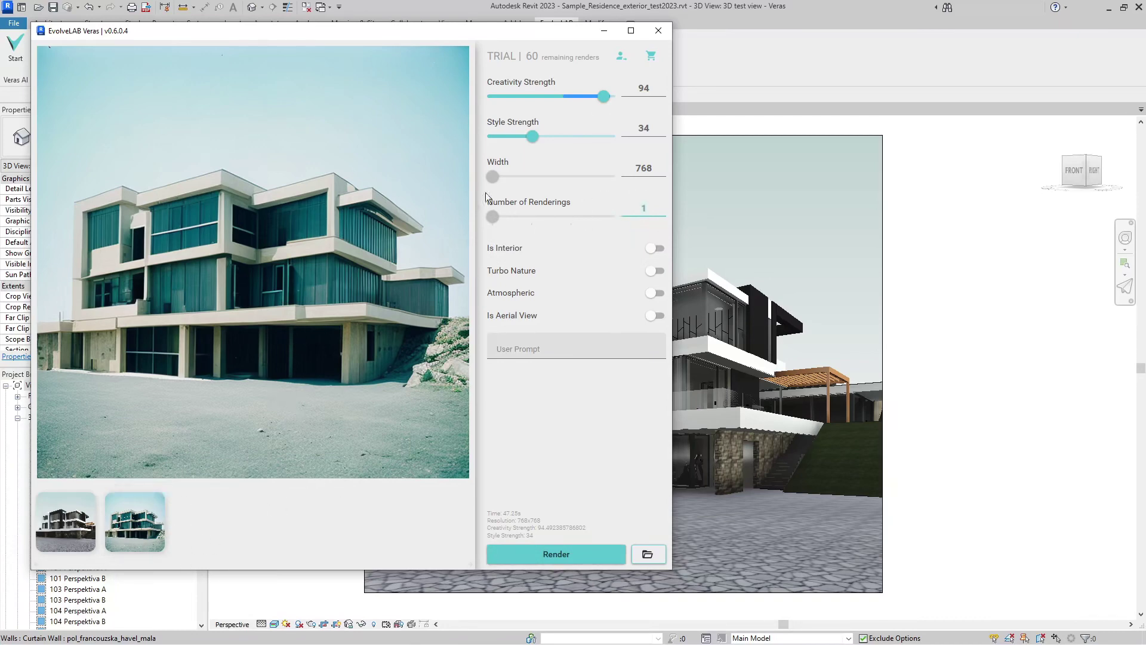
click(73, 520)
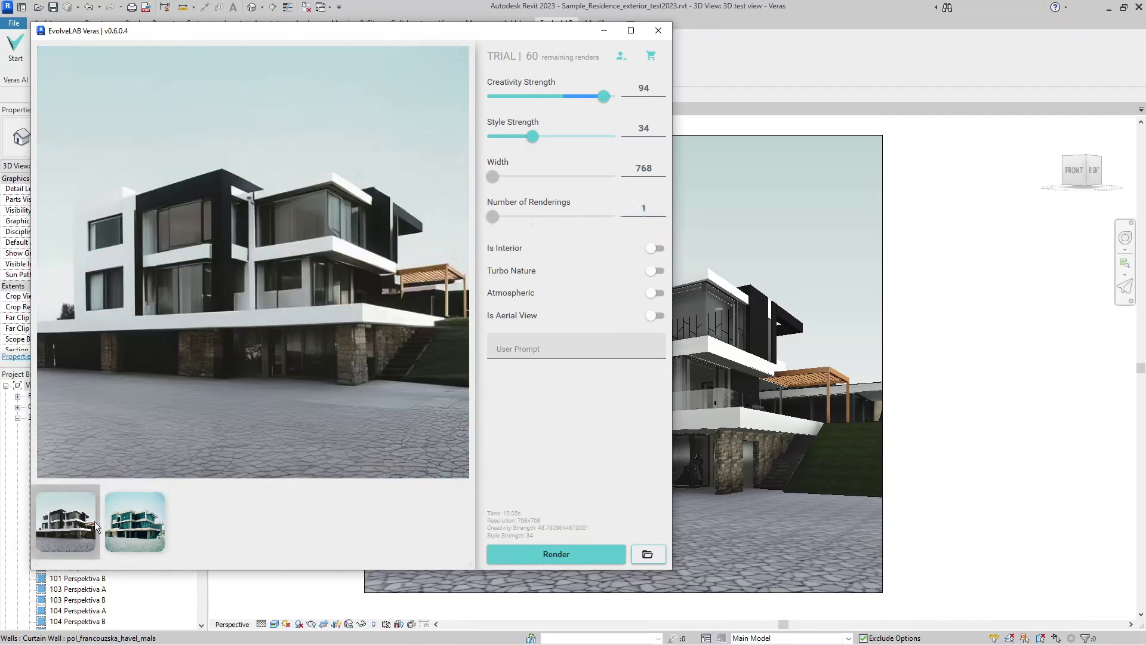
click(136, 522)
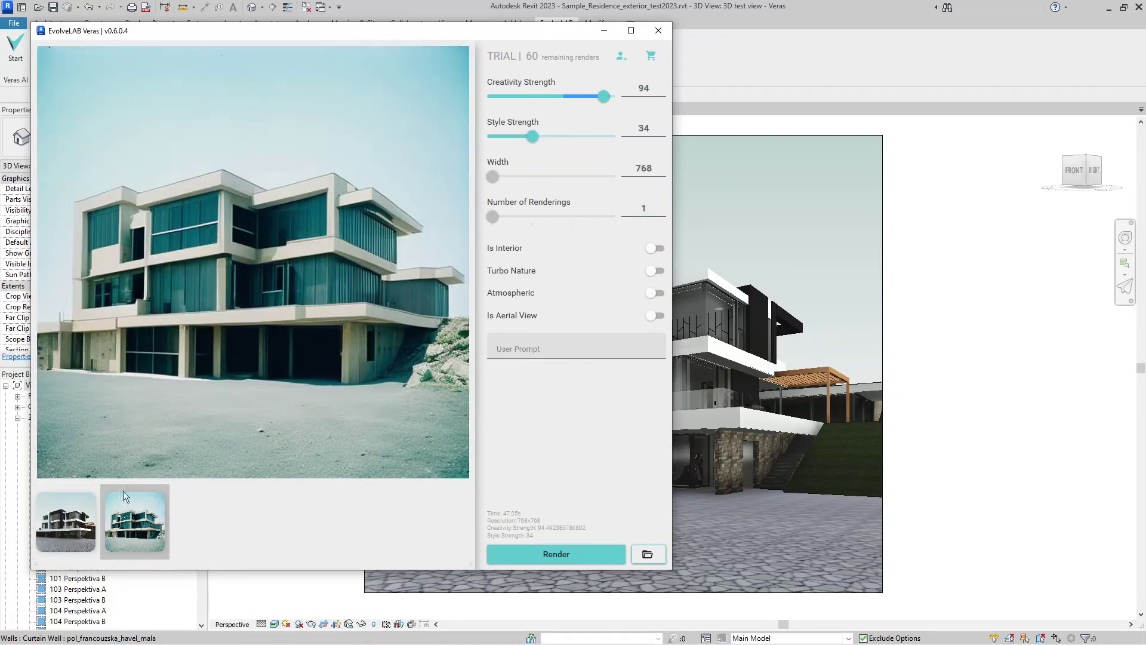
click(70, 538)
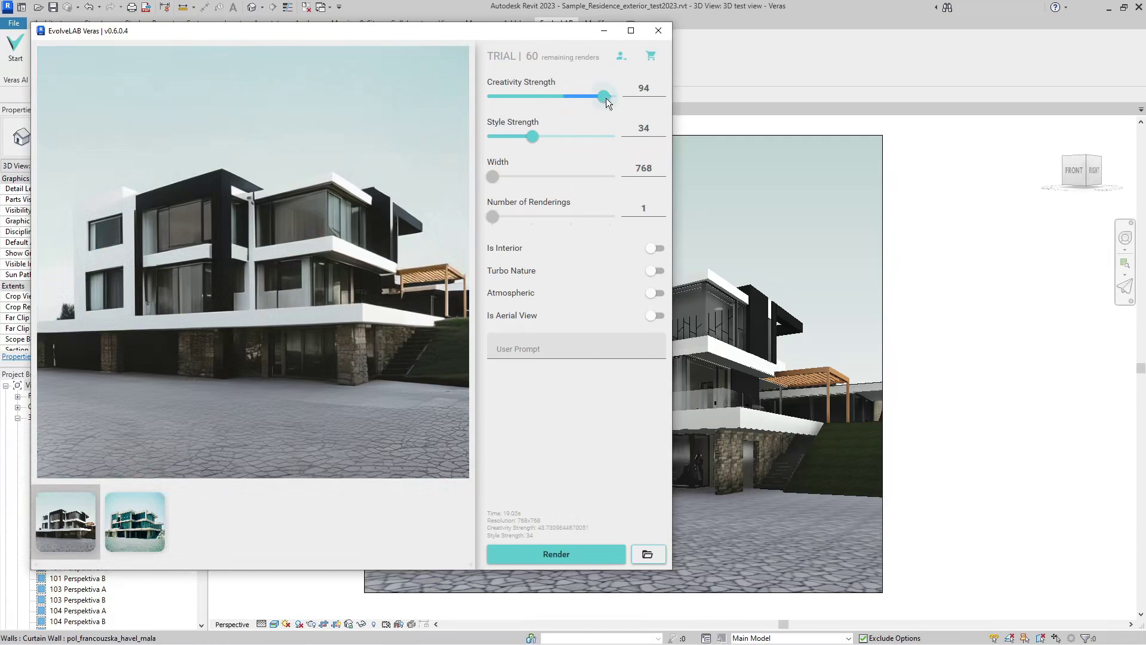
- Render with prompt 'yellow wall', Creativity Strength 46 and Style Strength 63
drag(603, 98, 564, 94)
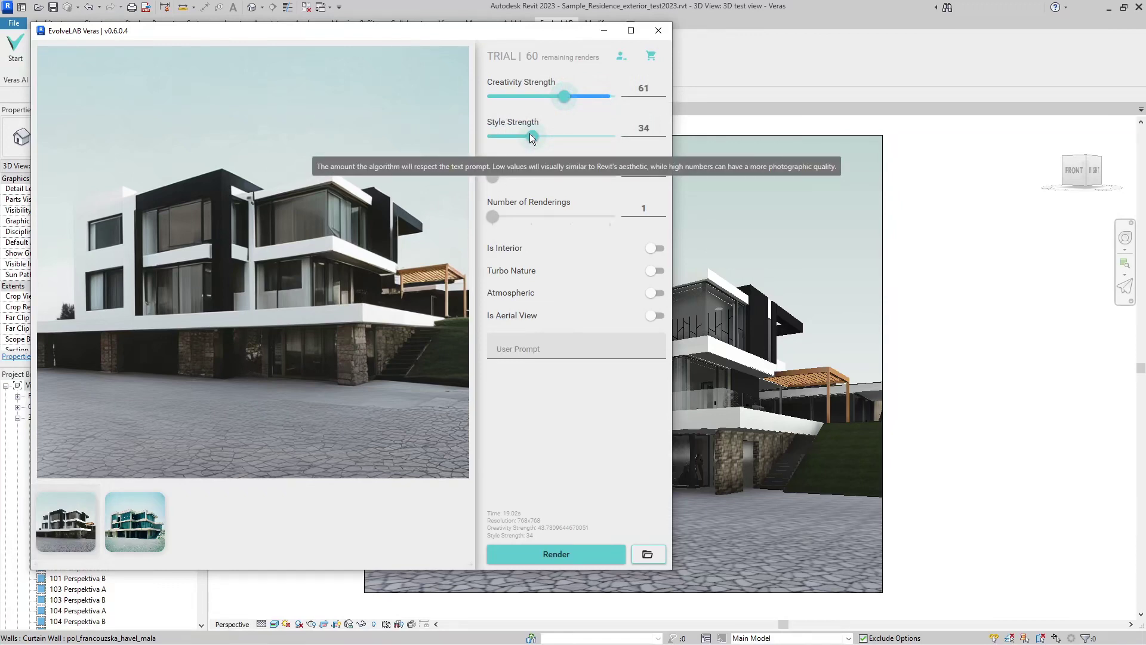
click(506, 349)
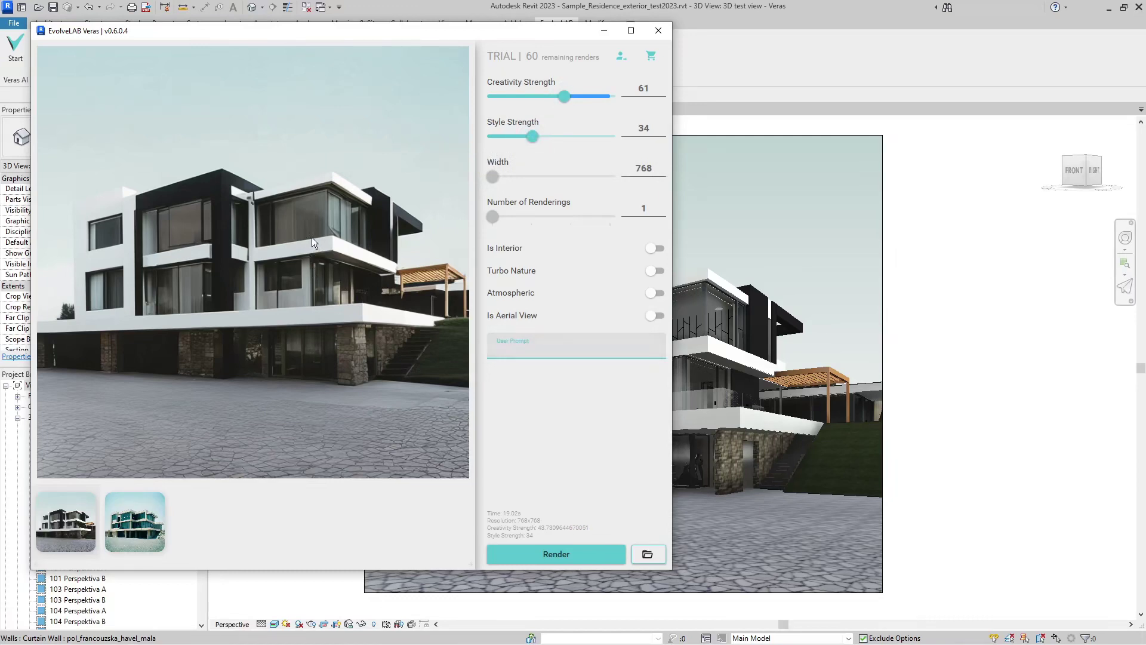
drag(564, 96, 550, 99)
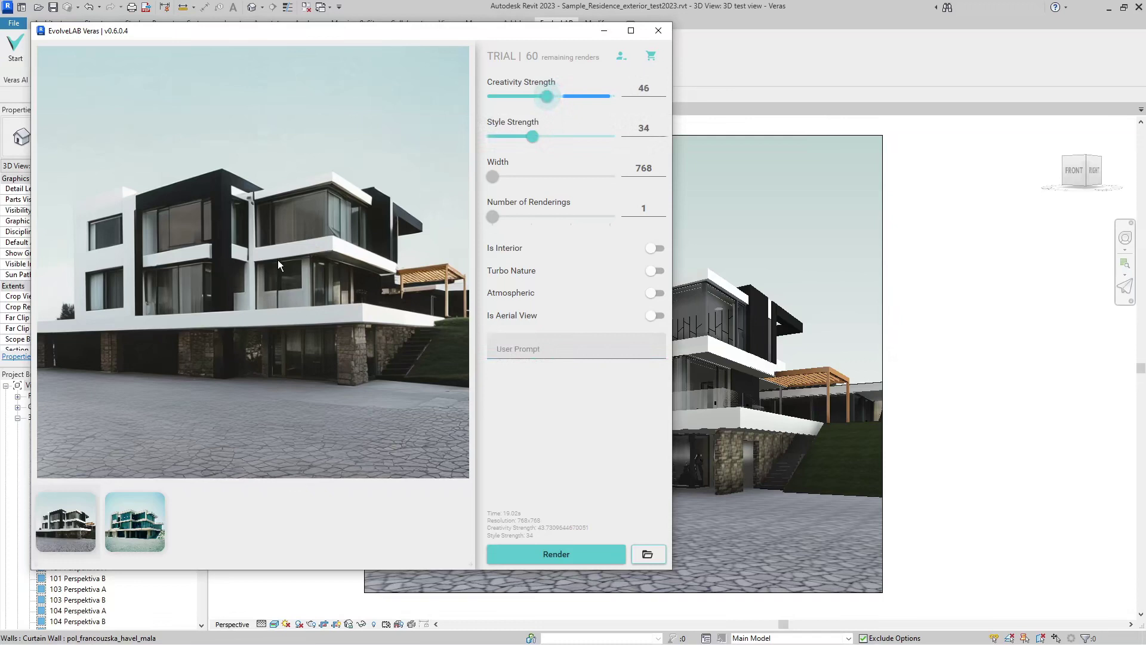
click(508, 349)
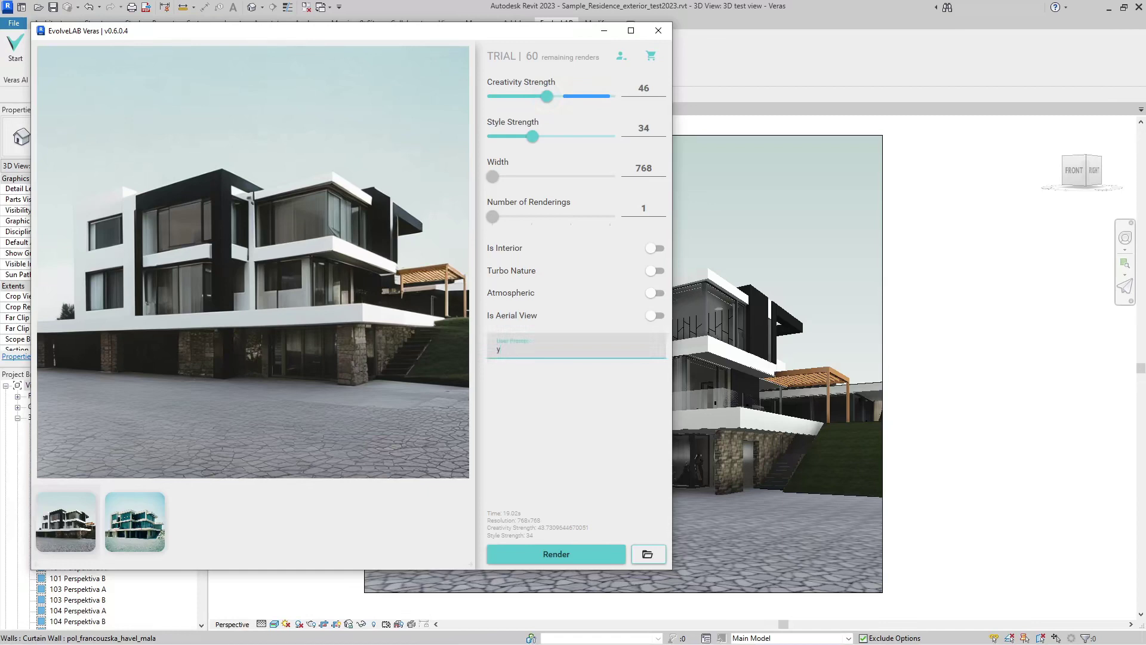
text(yellow walls)
drag(535, 137, 569, 137)
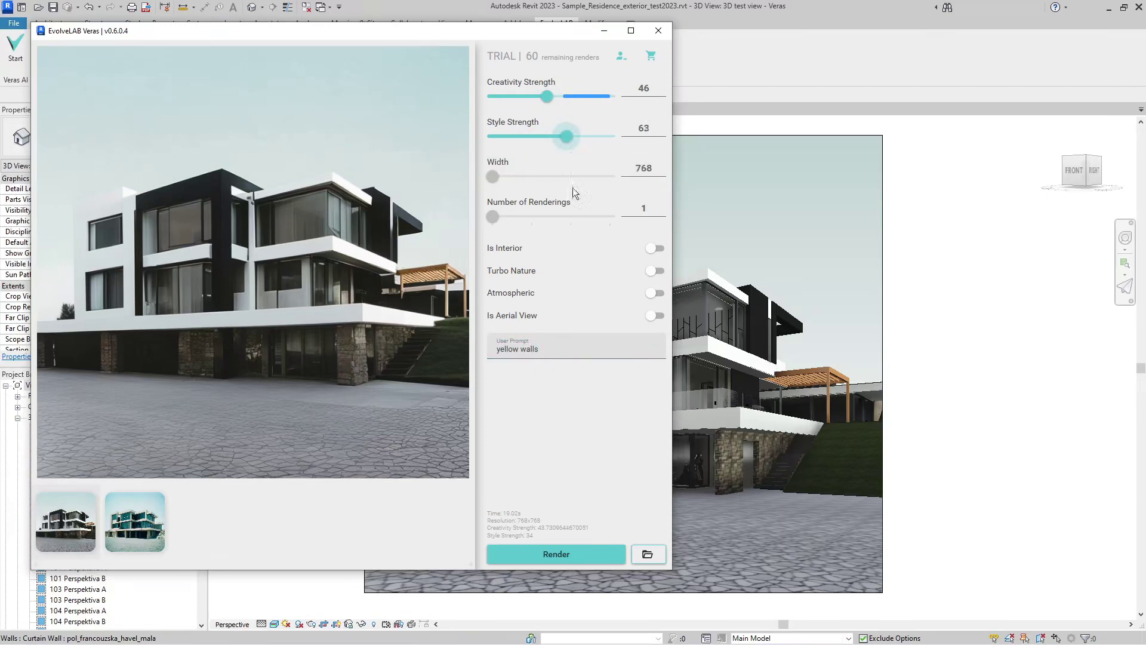
click(552, 555)
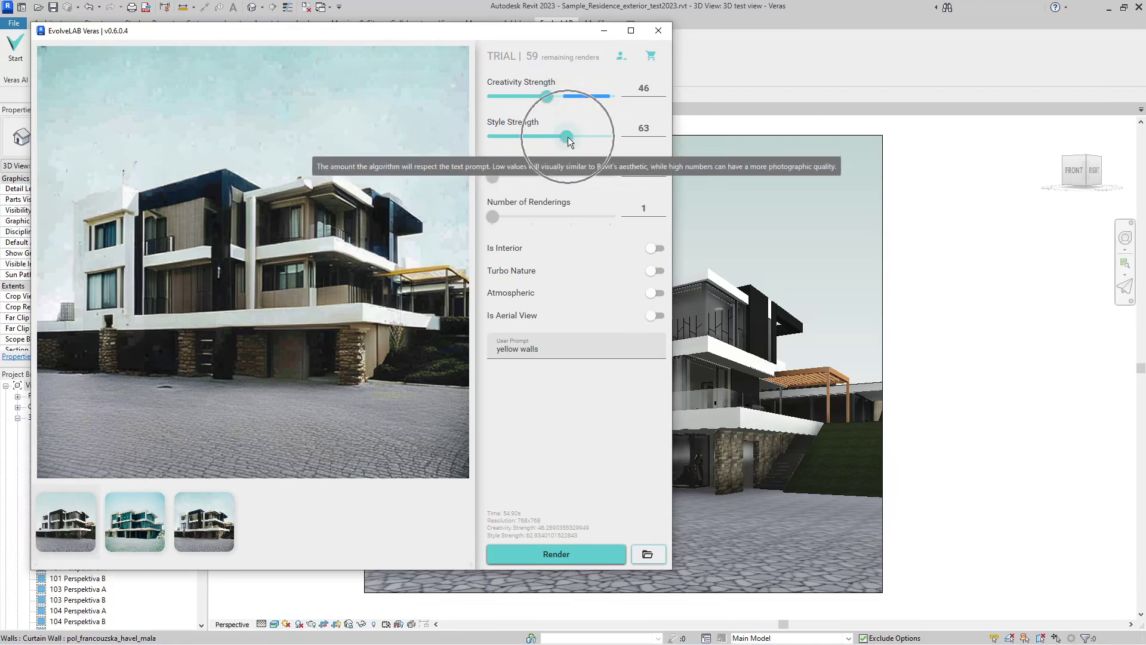
- Render again with Creativity Strength raised to 84 and Style Strength to 83
drag(544, 96, 590, 97)
drag(564, 136, 587, 136)
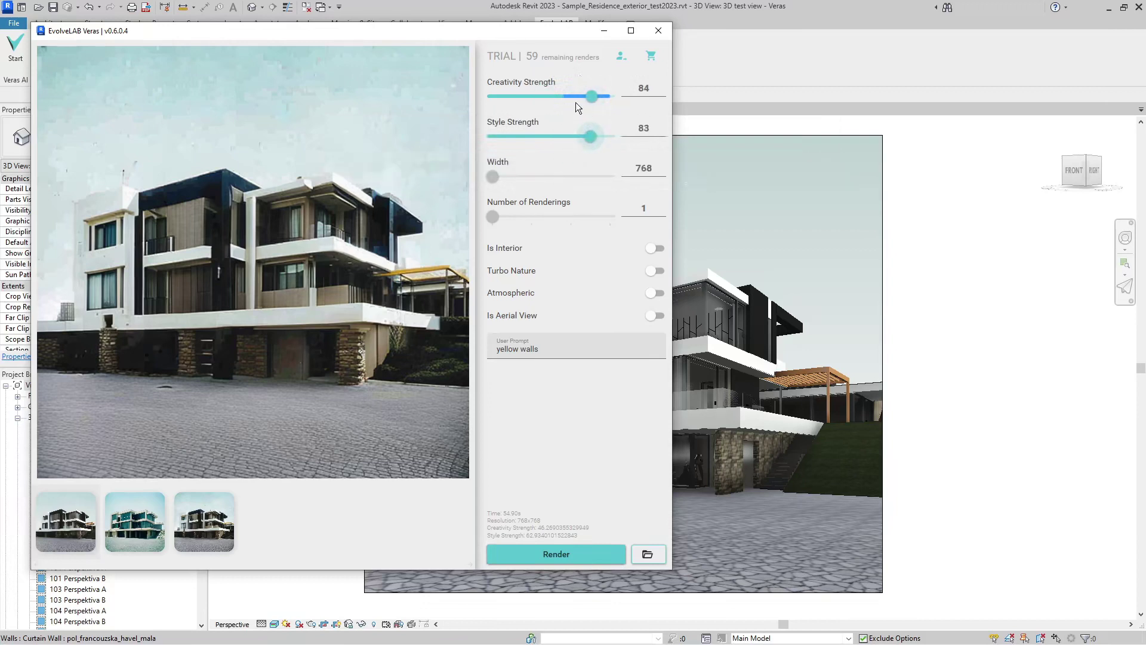
click(547, 556)
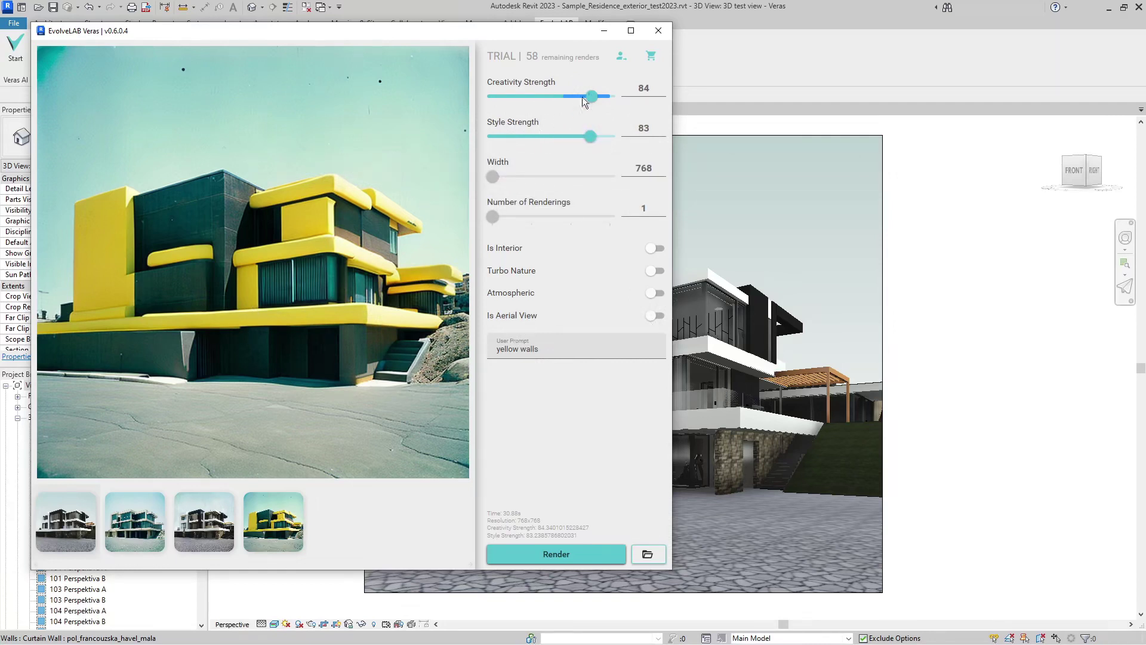
- Render a fifth image of the yellow walls prompt at Creativity 56 and Style Strength 92
drag(590, 96, 558, 96)
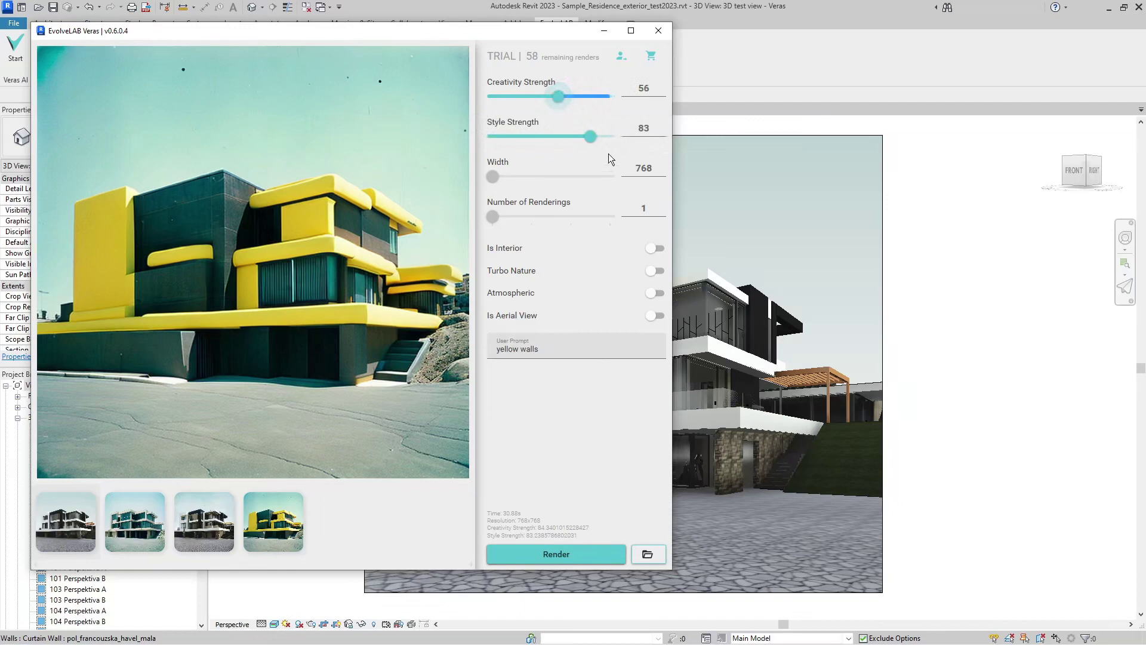
drag(592, 135, 602, 135)
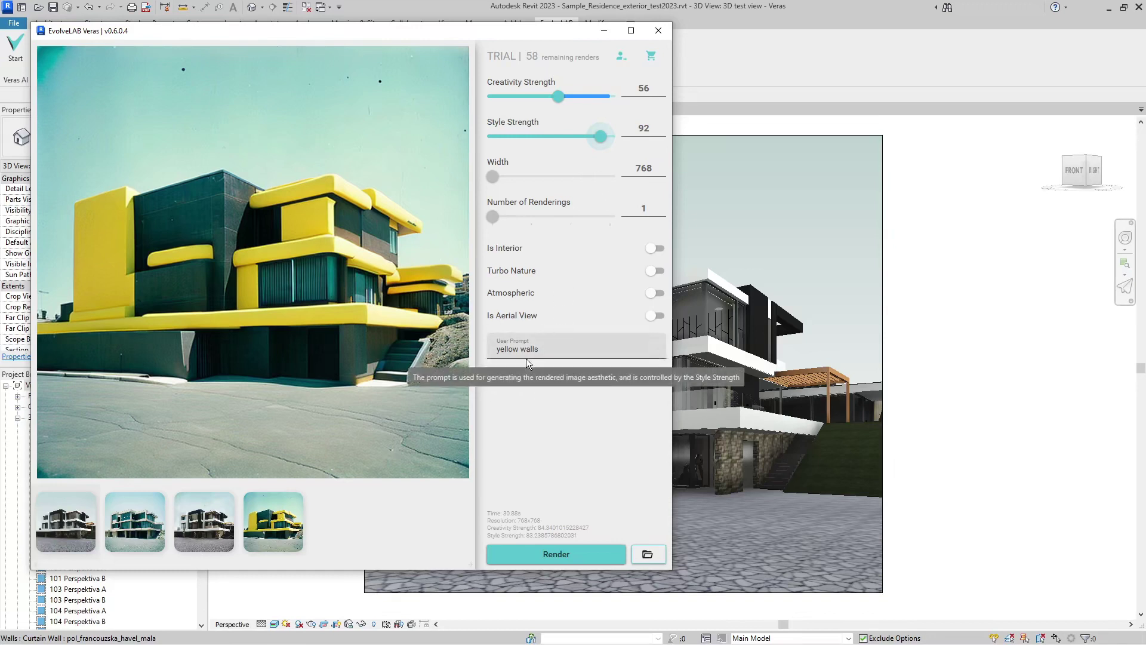
click(536, 556)
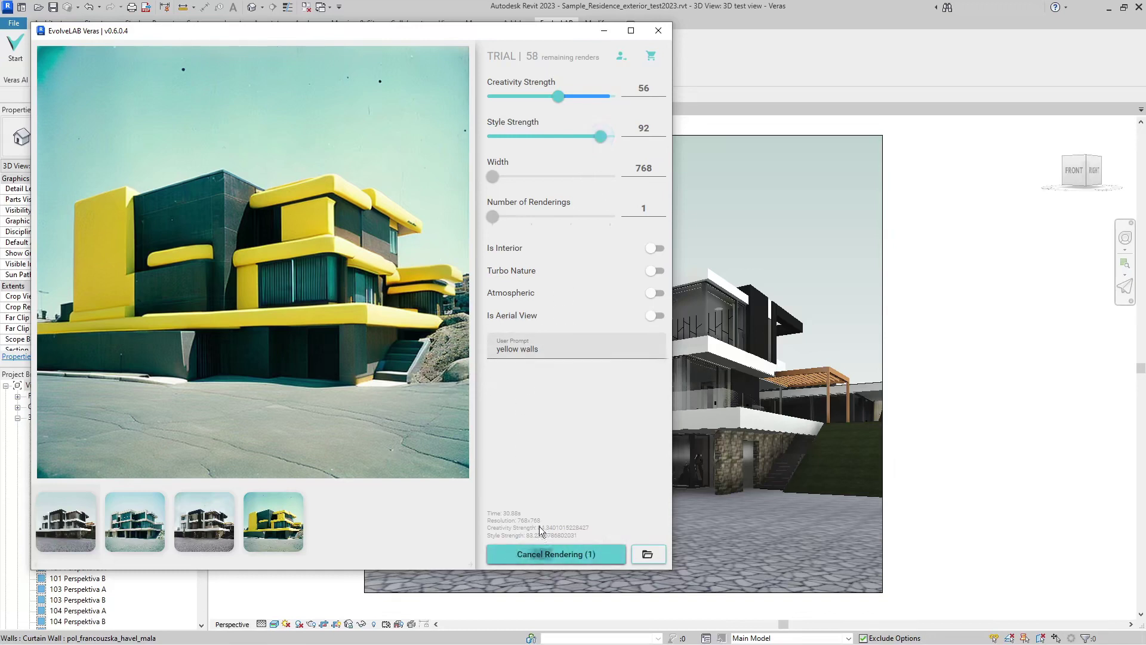
click(655, 247)
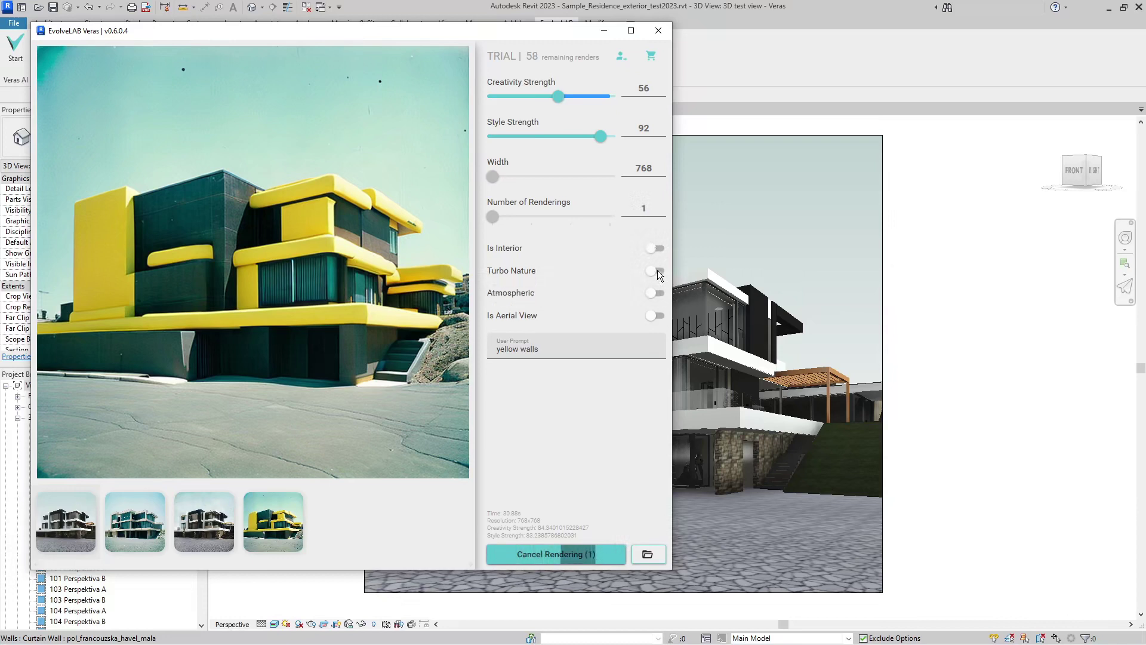
click(658, 273)
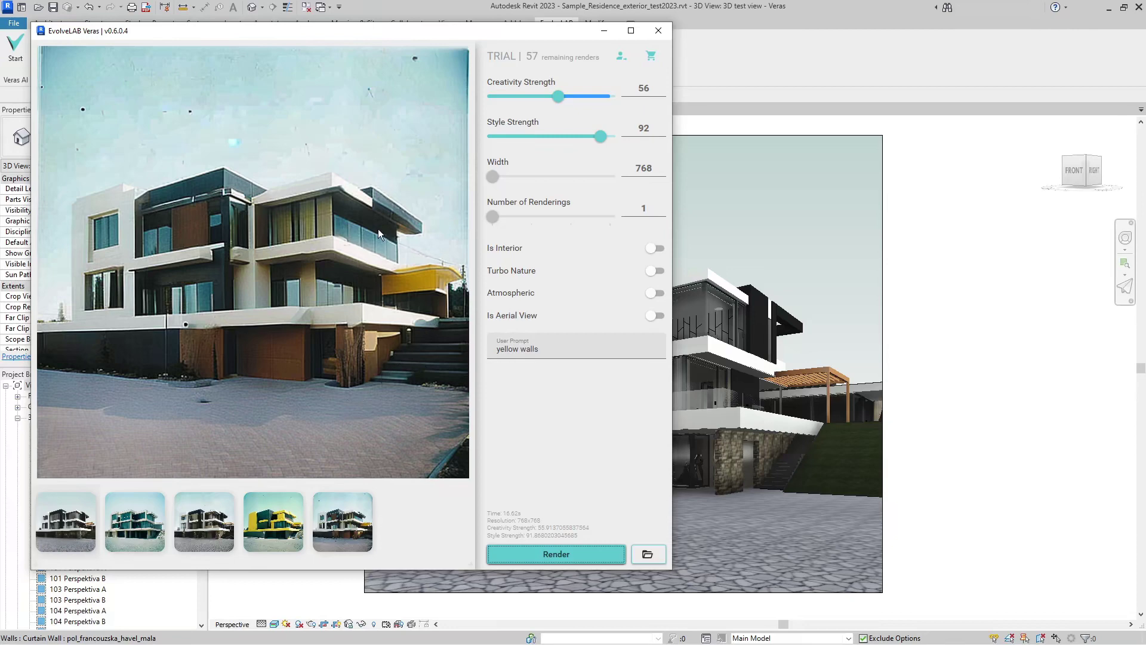
- Browse the yellow, third and teal renders in the history strip, ending on the fifth
click(273, 522)
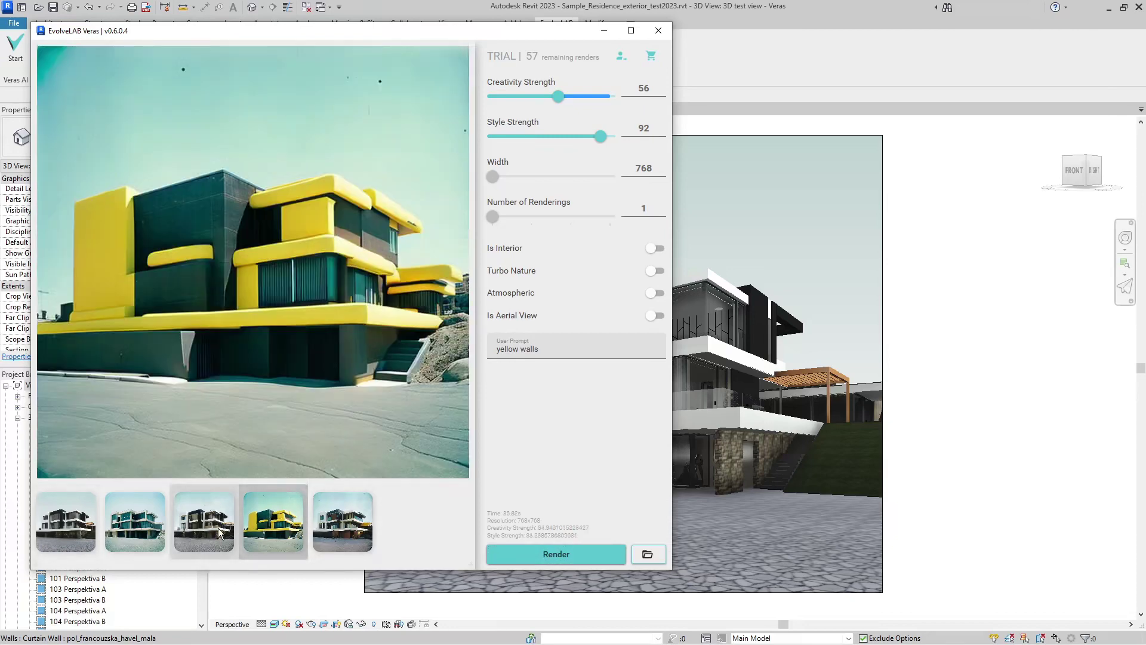
click(221, 531)
click(135, 522)
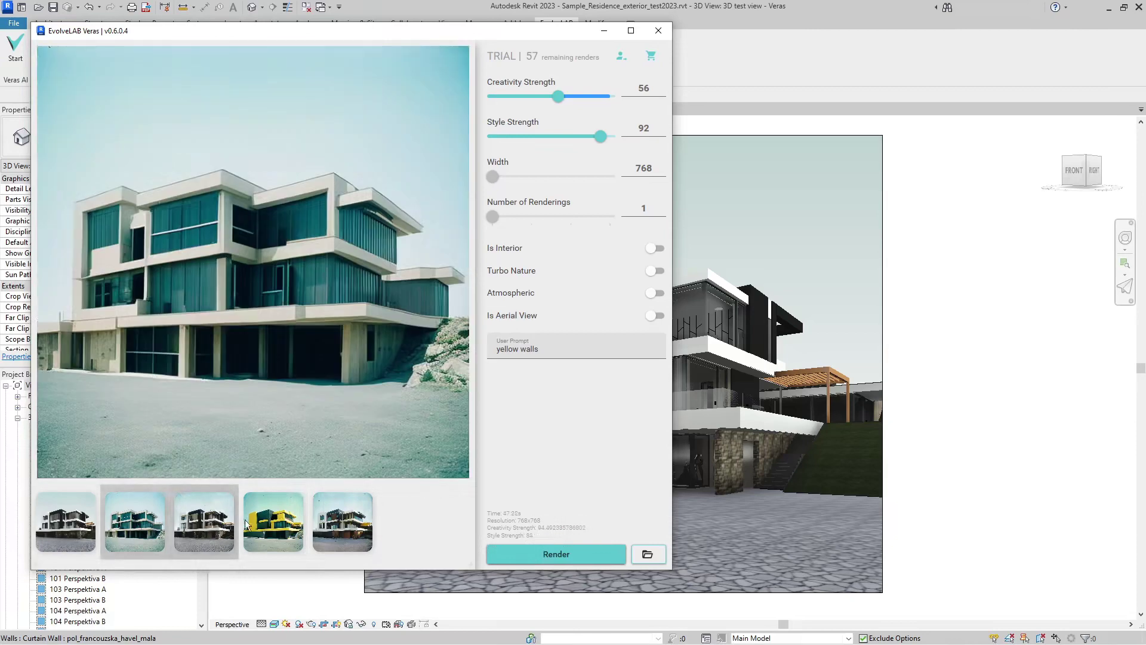
click(352, 523)
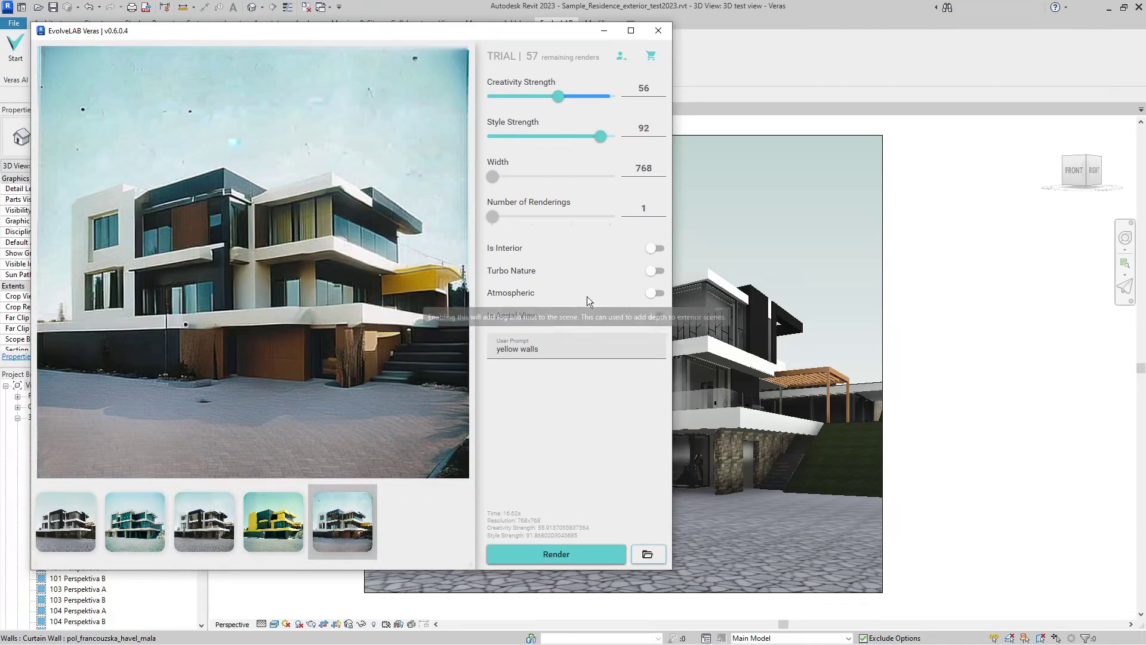
- Render 'japanese garden' with Turbo Nature on, Creativity 83 and Style 81
triple_click(544, 345)
key(BackSpace)
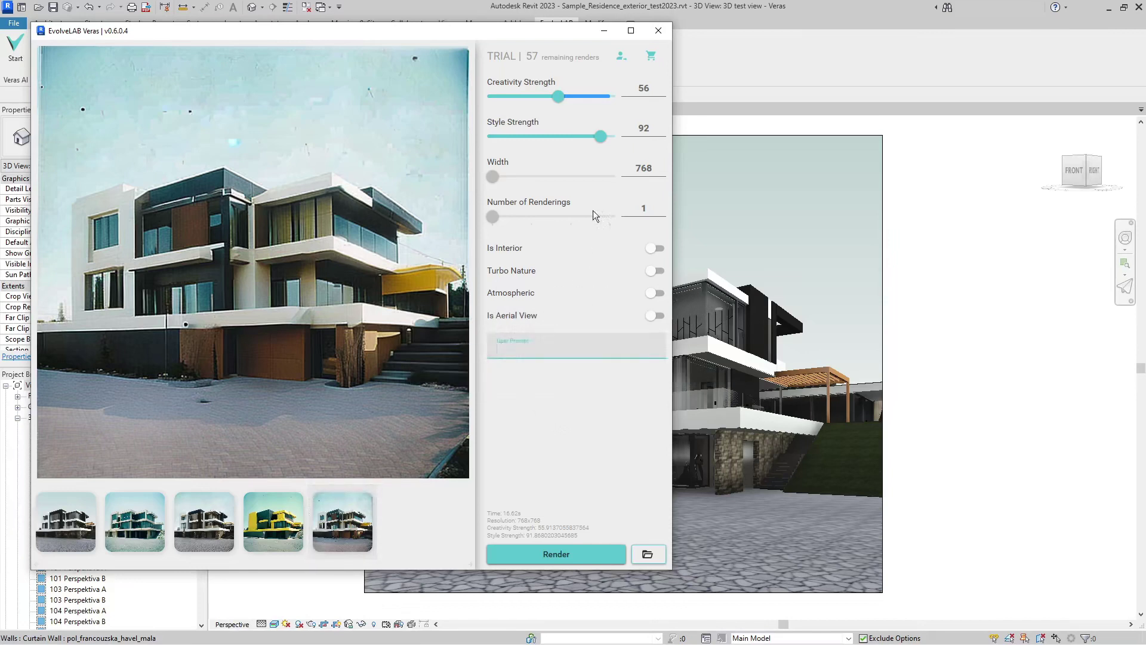
drag(557, 94, 593, 95)
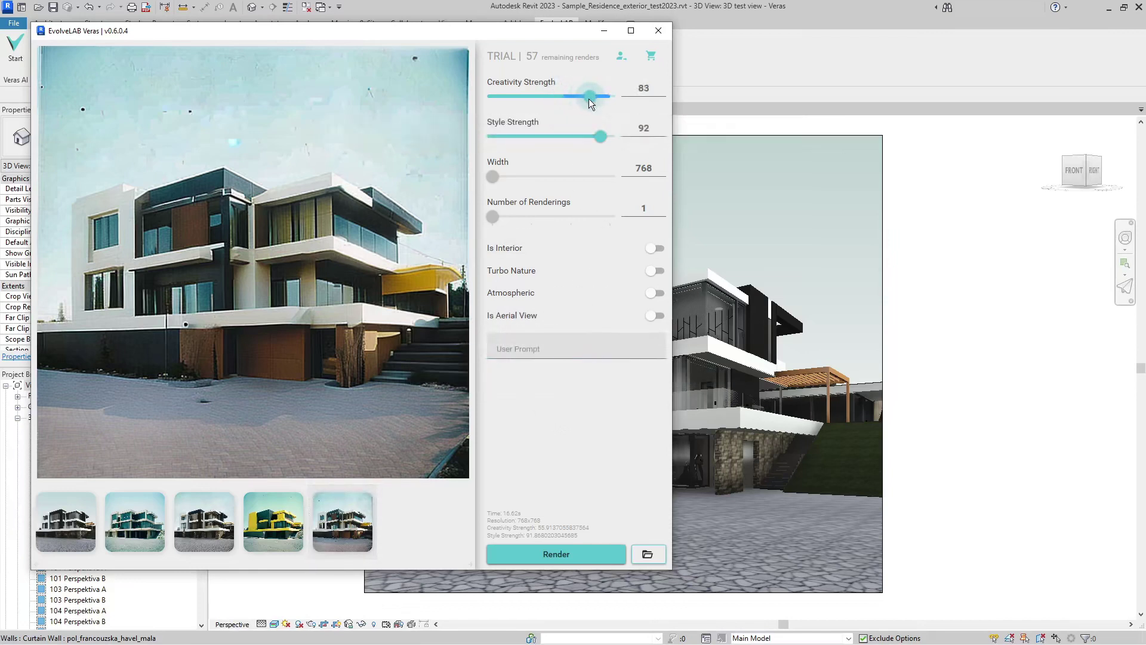
mouse_move(586, 135)
mouse_down()
mouse_move(538, 135)
mouse_move(588, 136)
mouse_up()
click(657, 272)
click(510, 352)
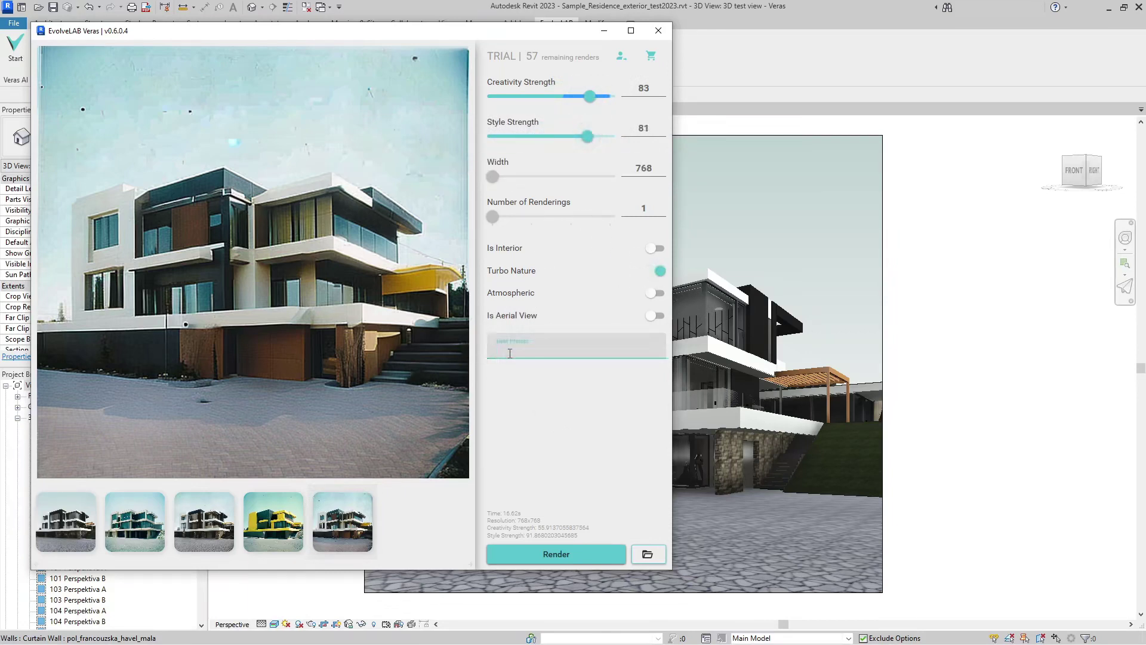
text(japanese garden)
click(560, 556)
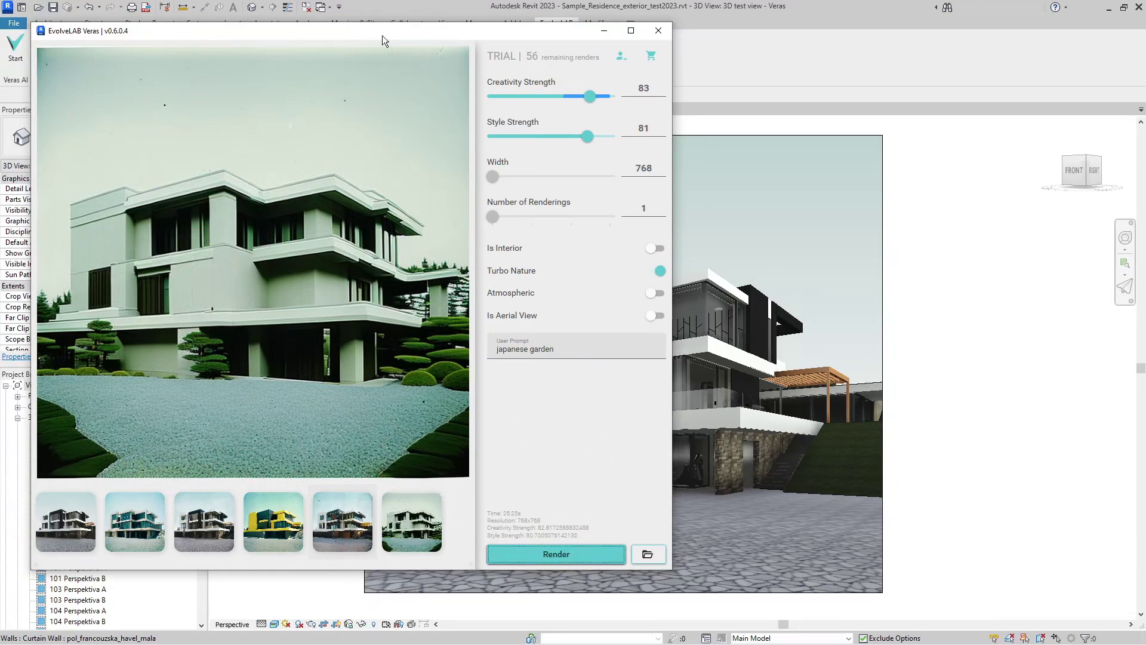
- Clear the 'japanese garden' prompt and start typing 'baroque'
click(563, 347)
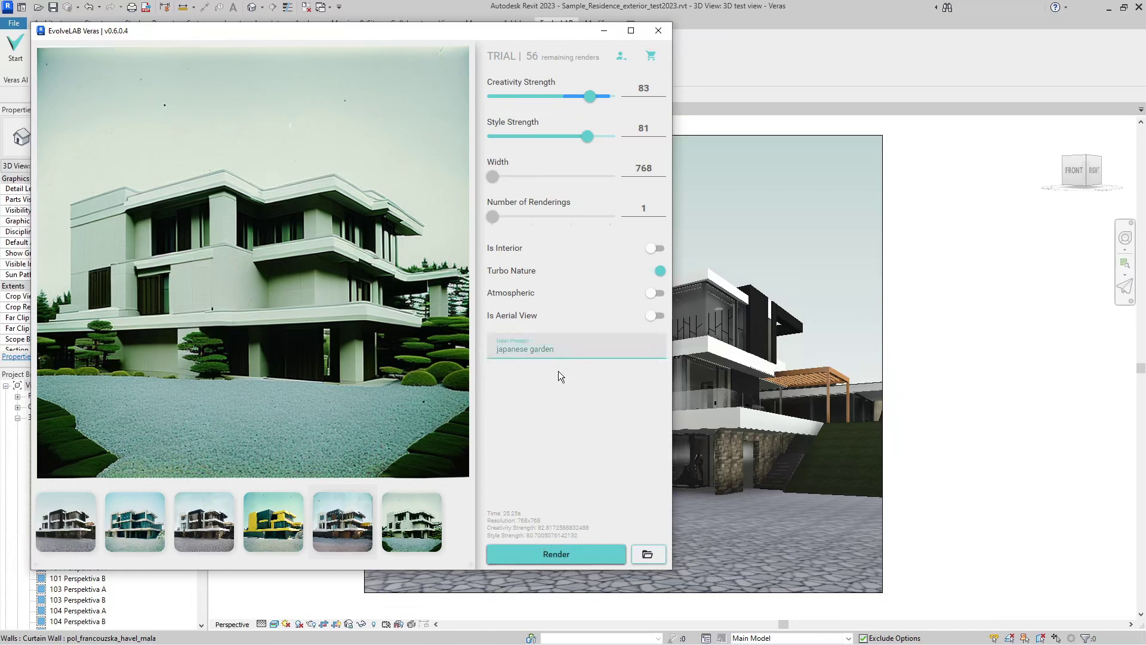
key(ctrl+a)
key(BackSpace)
text(baro)
- Finish the 'baroque' prompt, set Style 90 and Creativity about 93, and turn Turbo Nature off
key(BackSpace)
key(BackSpace)
key(BackSpace)
key(BackSpace)
text(qu)
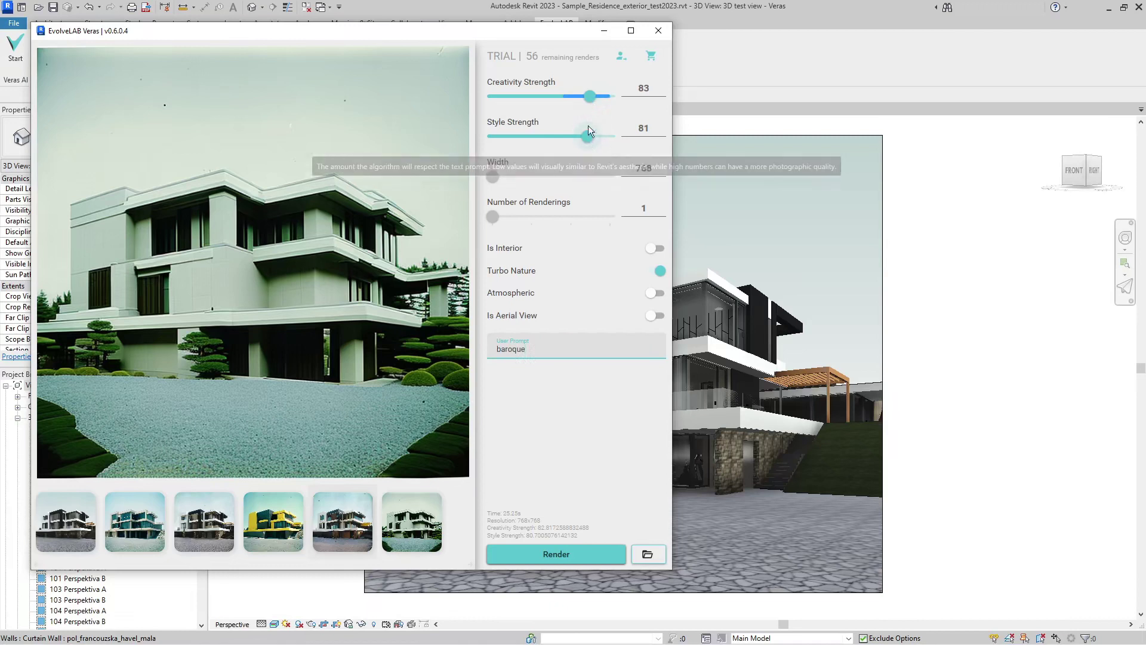
drag(587, 136, 597, 138)
drag(598, 95, 602, 99)
click(656, 270)
- Render the baroque version, then open the latest image in the saved-renders folder
click(547, 555)
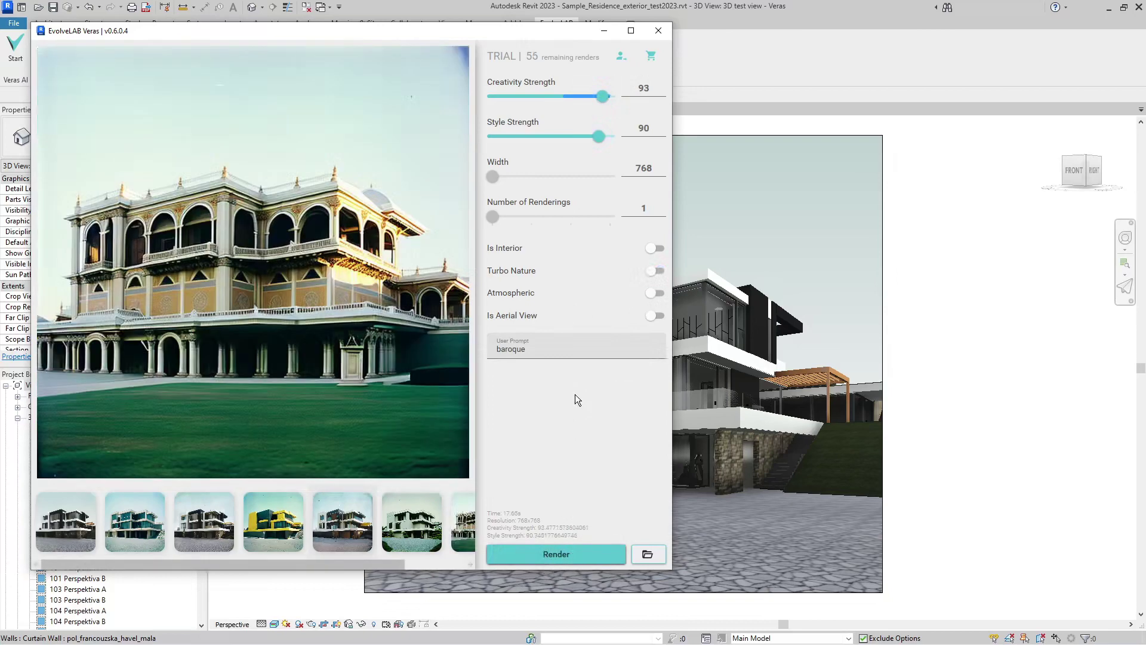
click(348, 382)
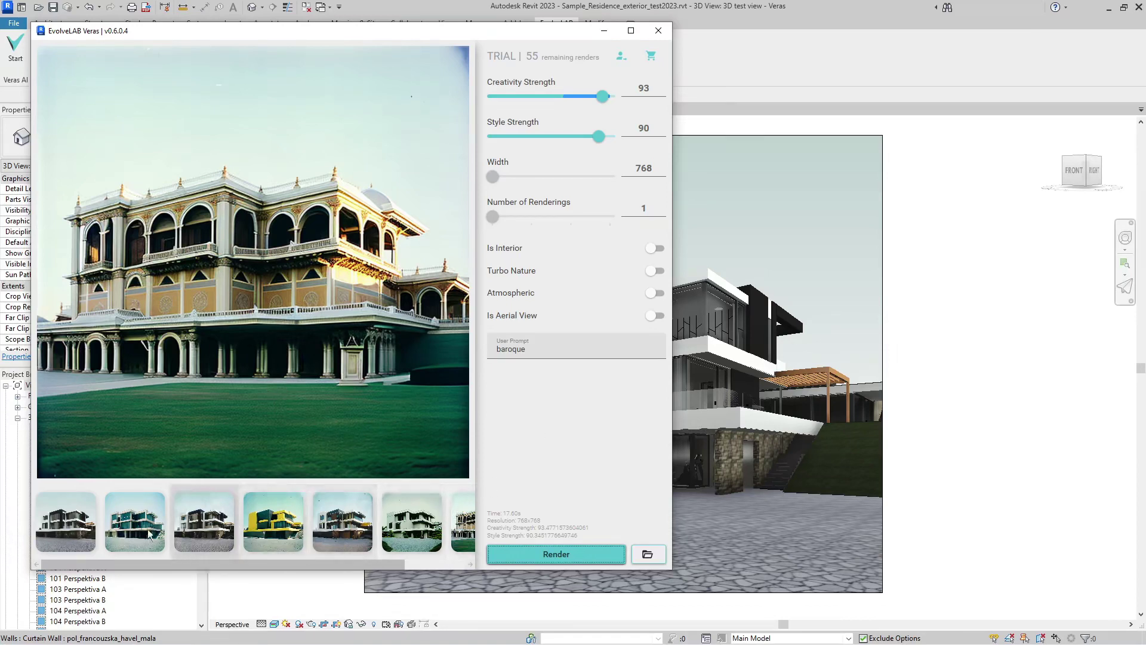
click(648, 556)
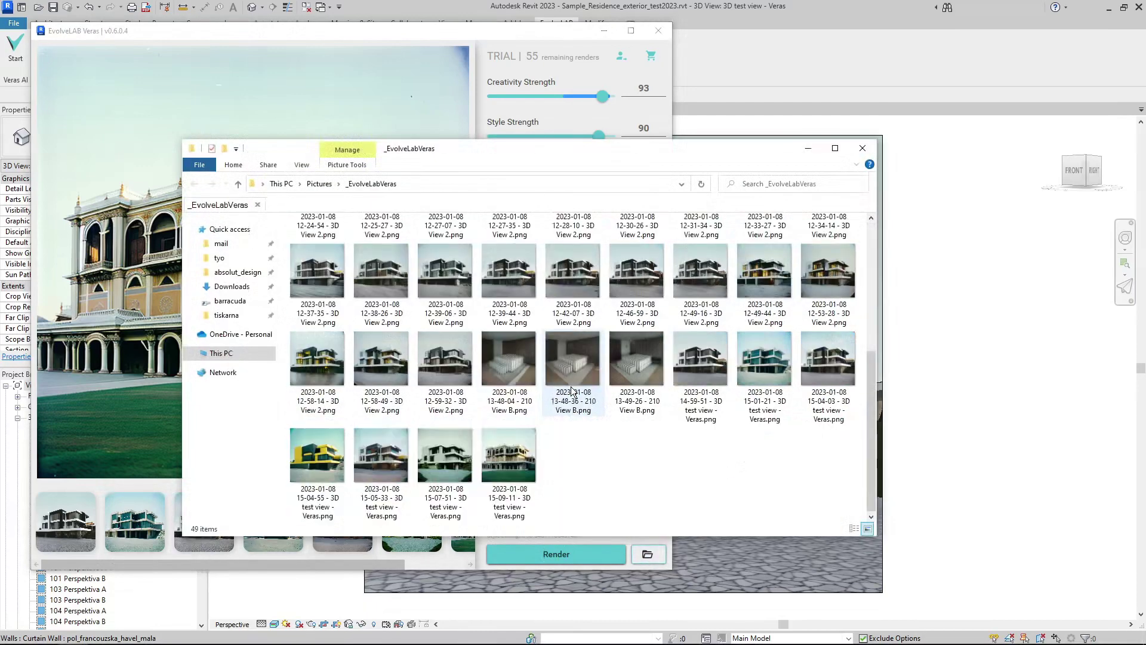
click(518, 471)
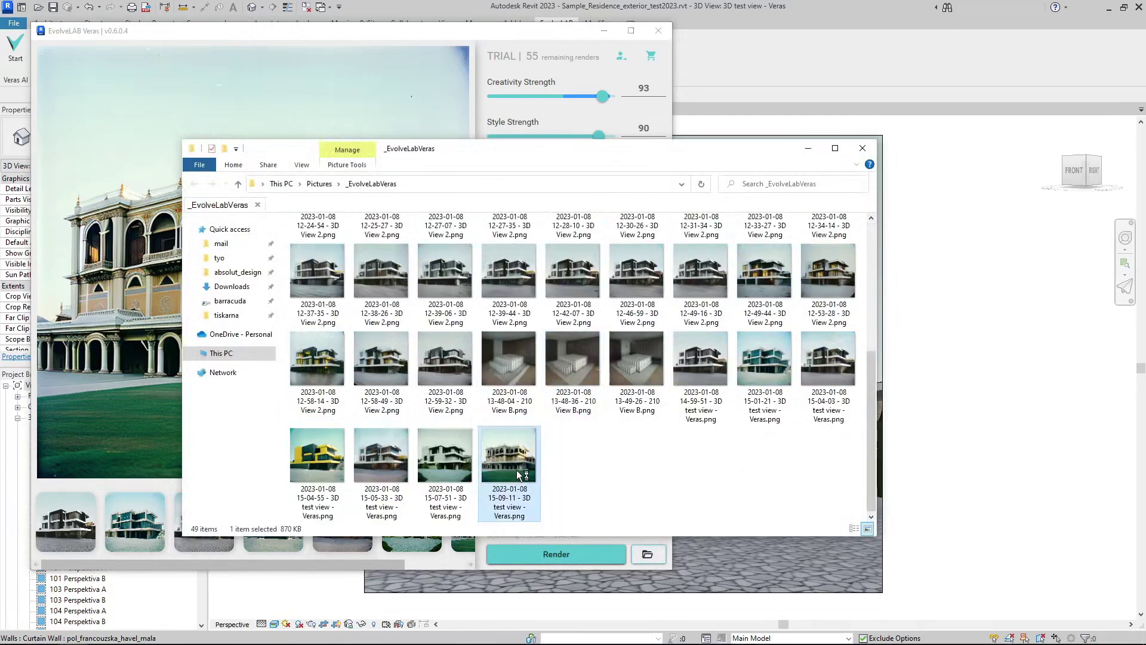
- Step back through the earlier saved house renders in the image viewer, then close it
scroll(556, 423, up, 2)
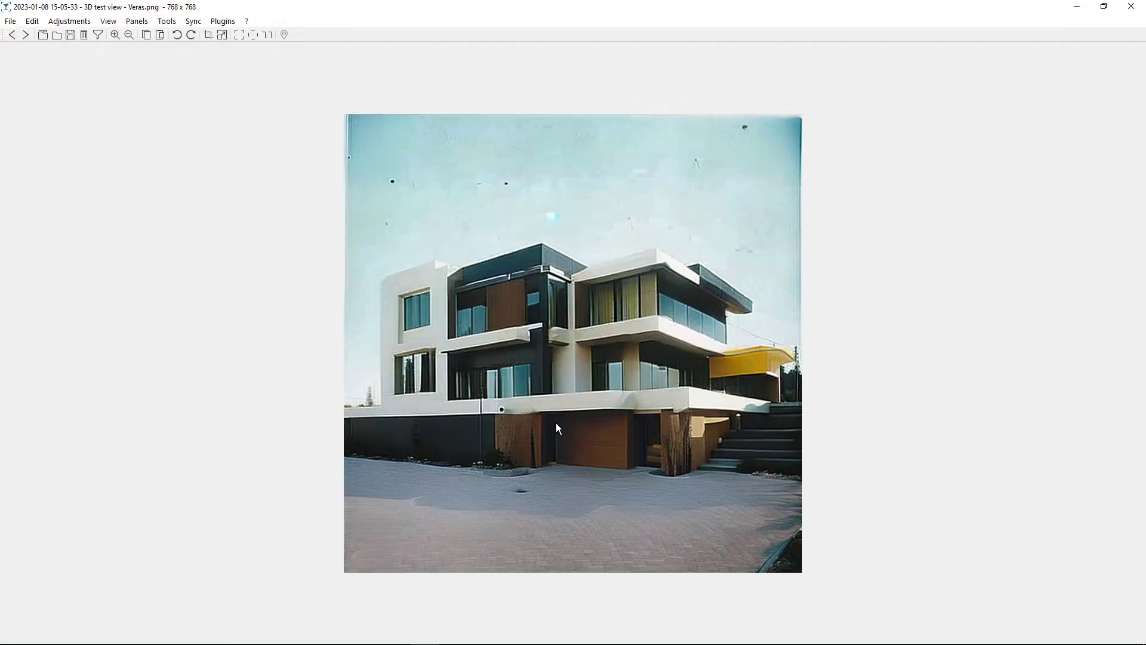
scroll(556, 423, up, 1)
scroll(556, 423, up, 1)
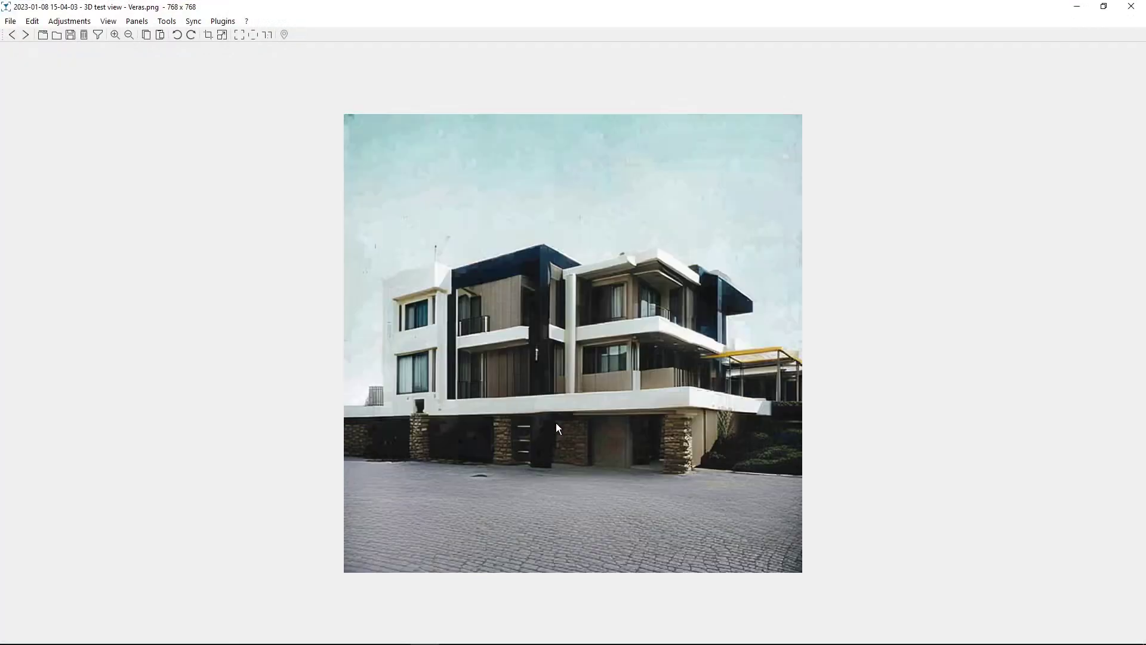
scroll(525, 383, up, 1)
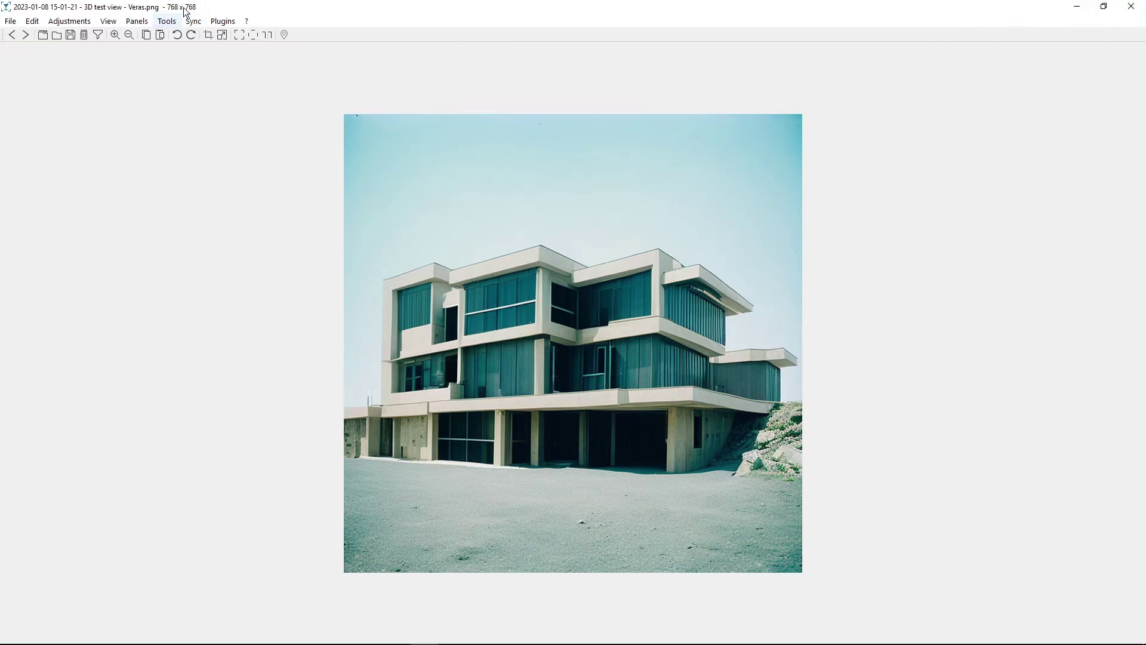
click(1136, 8)
- Compare the teal and yellow-and-black renders, ending on the Creativity 46, Style 63 timber house
click(381, 29)
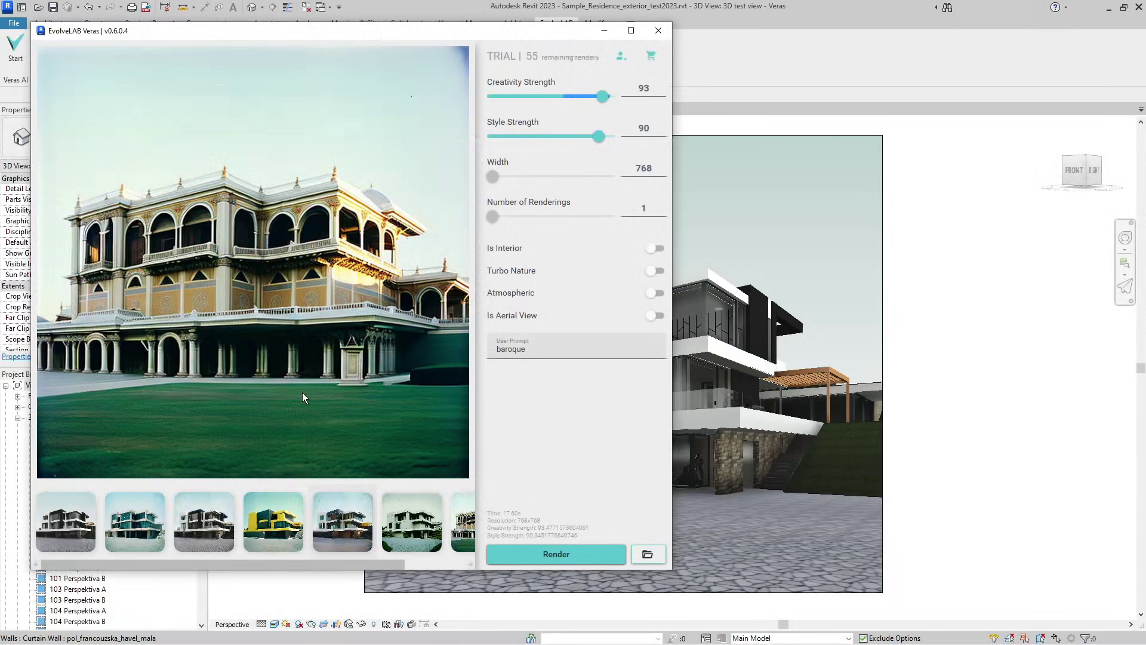
click(198, 525)
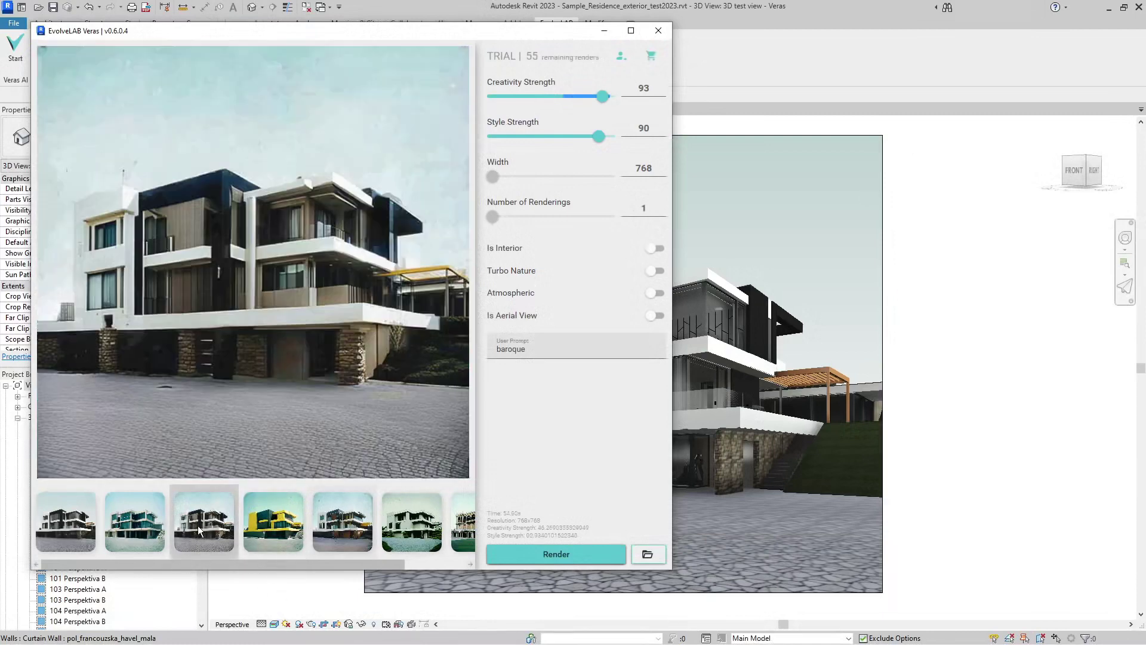
click(153, 533)
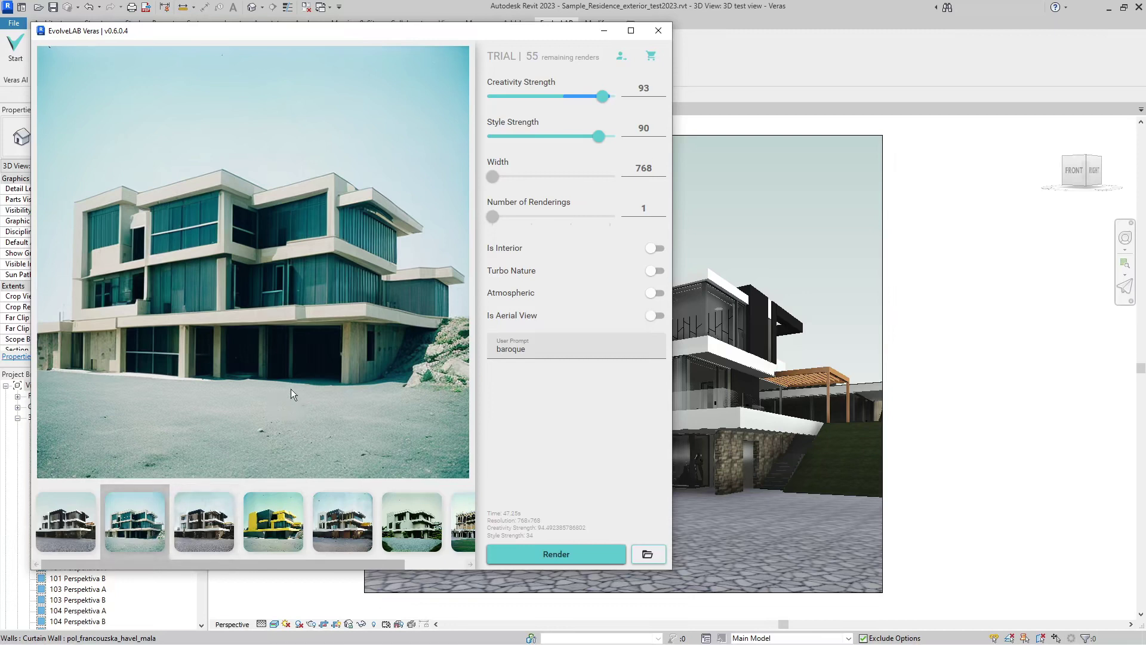
click(291, 314)
click(292, 314)
click(743, 428)
click(743, 428)
click(743, 428)
click(205, 532)
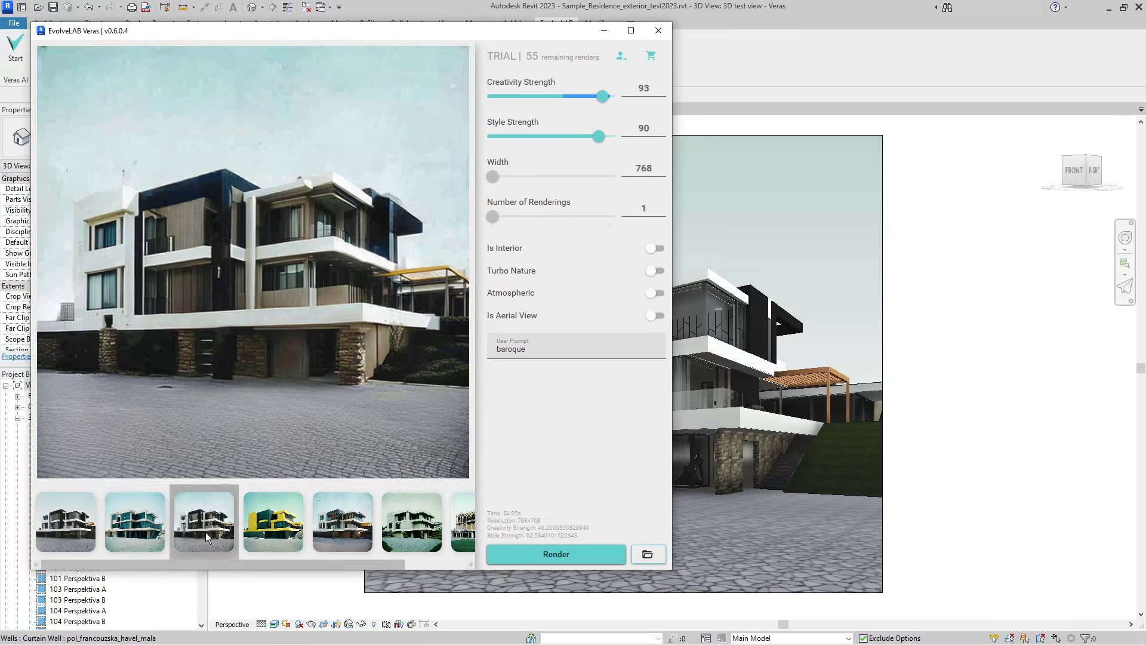
click(265, 527)
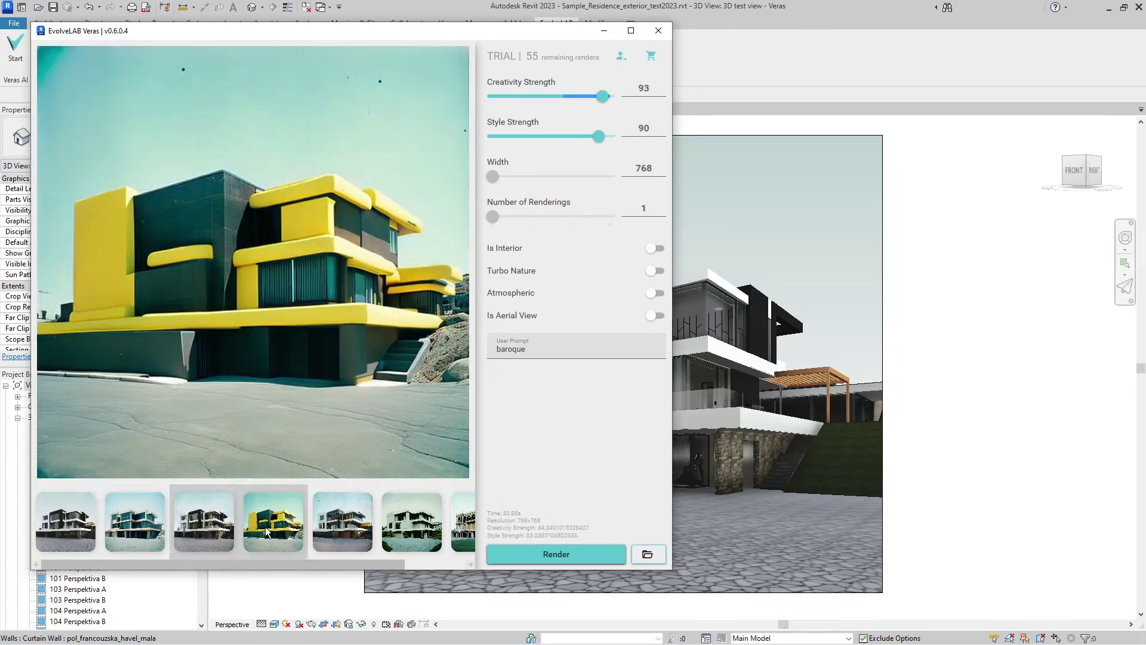
click(195, 528)
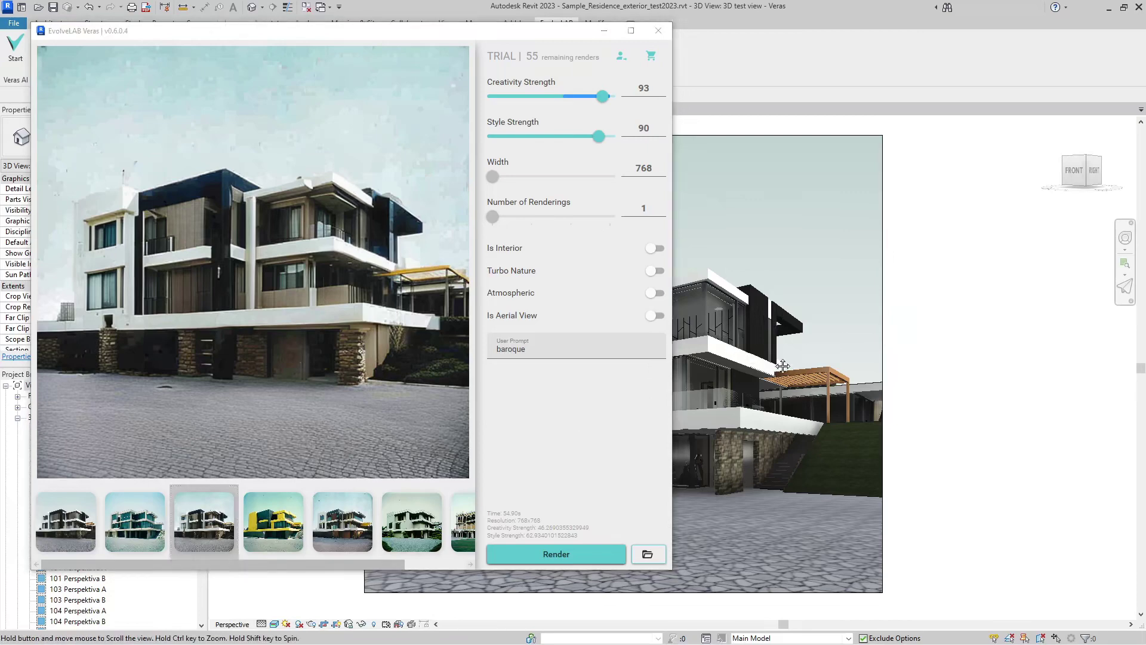
- Zoom and pan the Revit 3D view so the house fills the viewport
scroll(783, 381, up, 3)
middle_drag(783, 381, 864, 348)
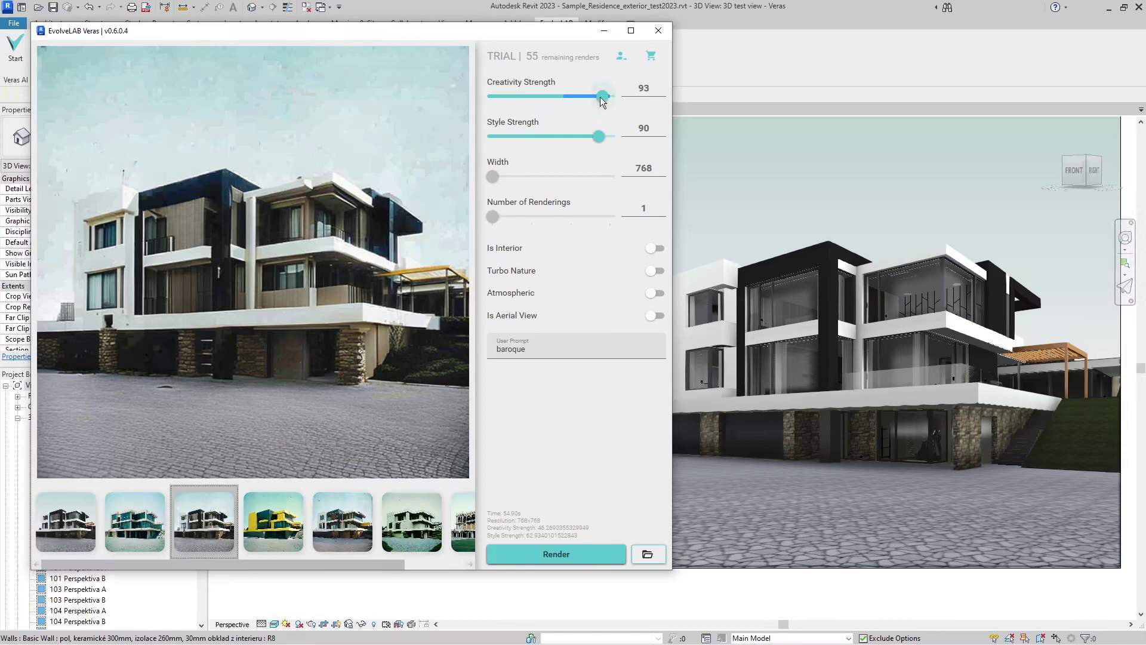
- Set Creativity 67 and Style 71, and delete the 'baroque' prompt text
drag(601, 97, 570, 95)
drag(598, 138, 575, 141)
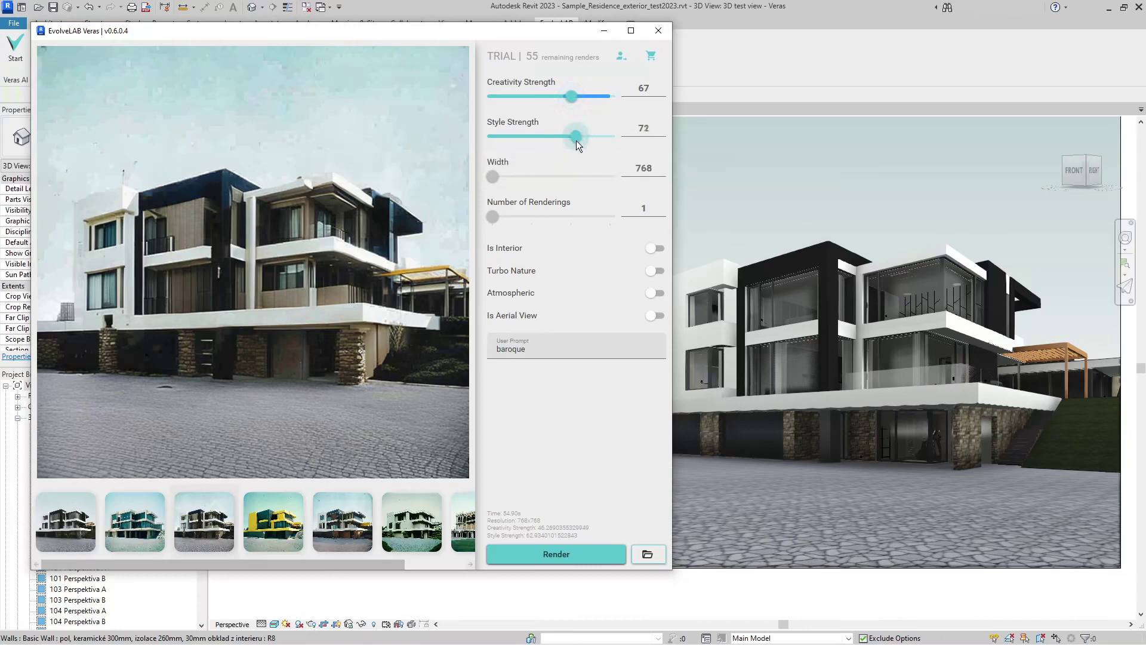
click(532, 352)
key(ctrl+a)
key(BackSpace)
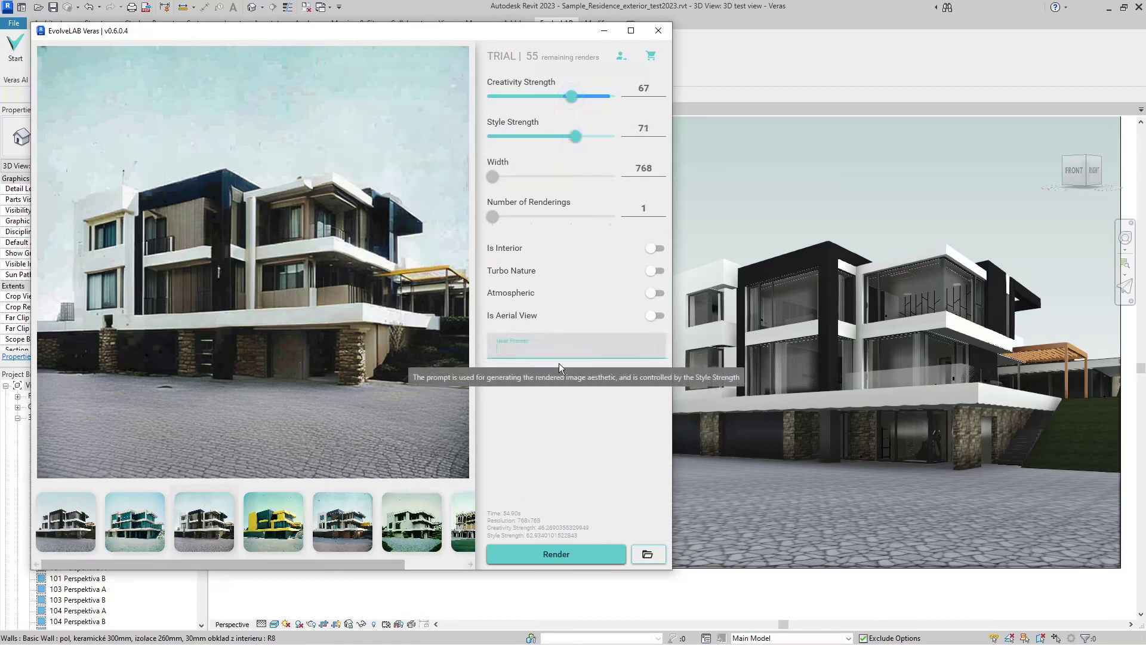
click(52, 537)
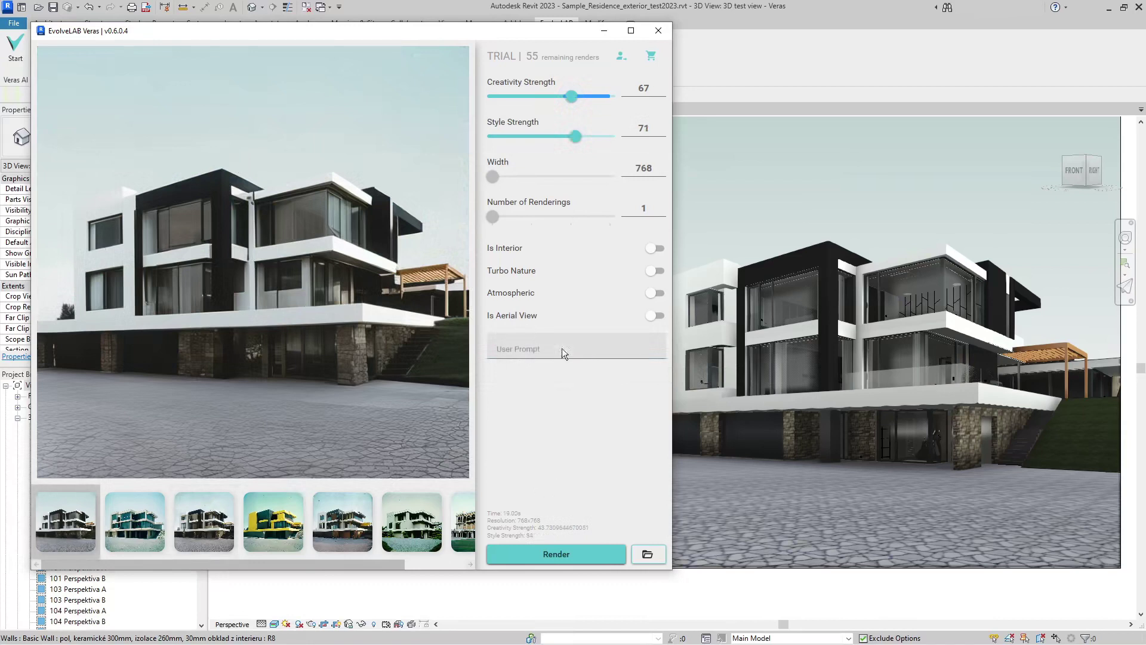
click(516, 348)
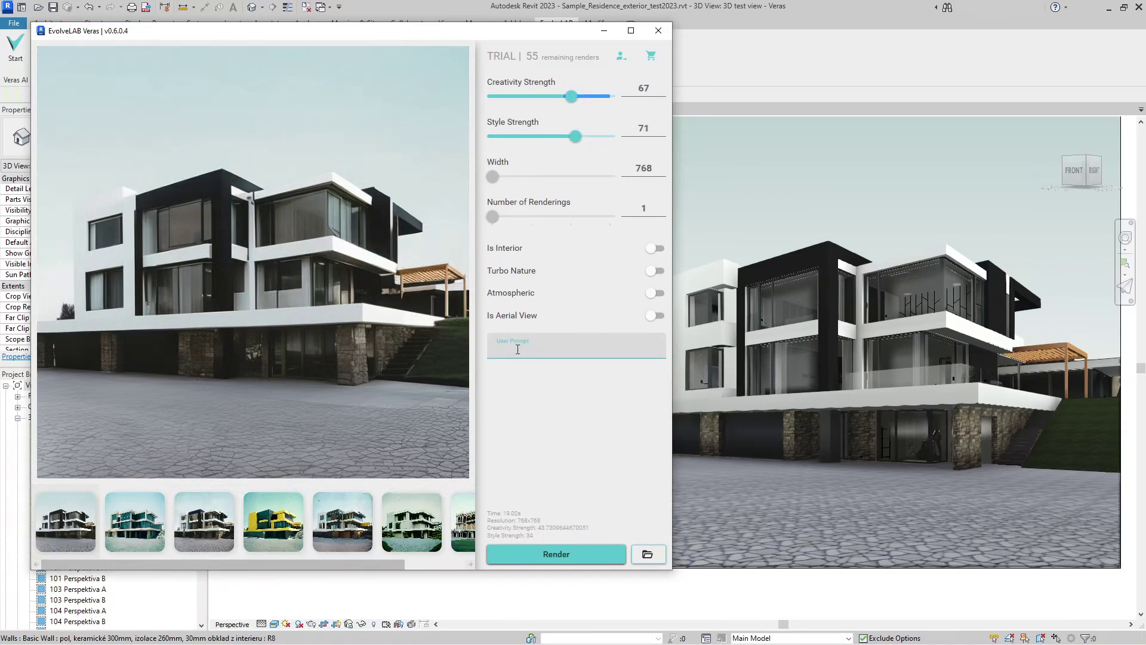
- Render the house with the prompt 'change white walls to yellow'
text(change white walls to yellow)
click(582, 556)
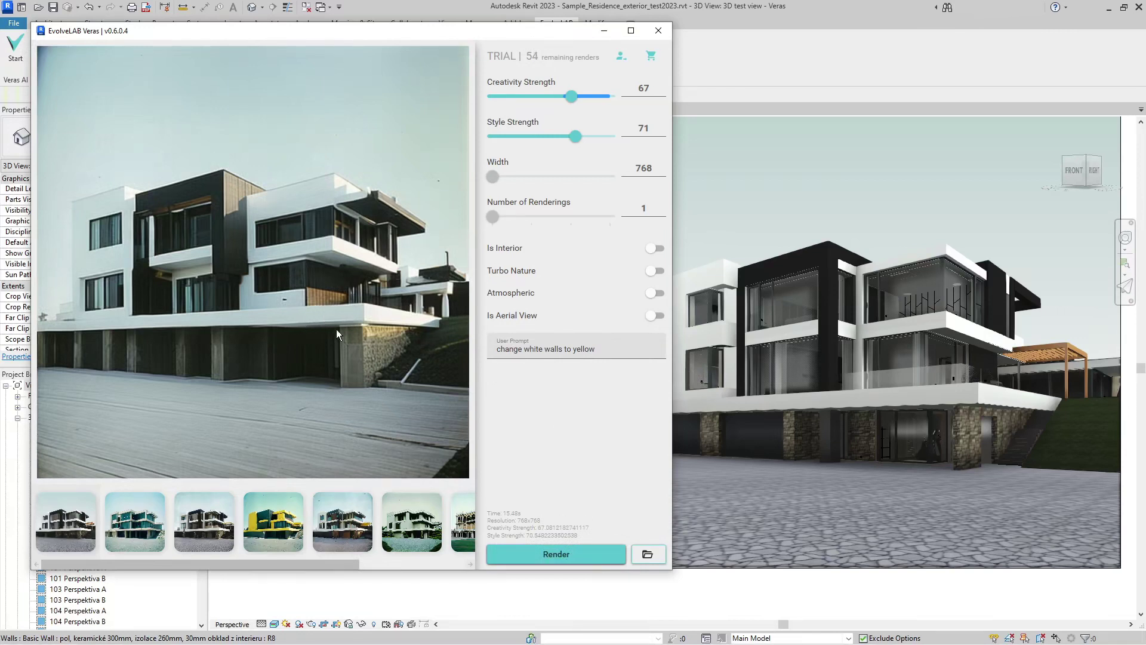
- Set the prompt to 'bamboo architecture in rain forrest' with Creativity 89
click(576, 348)
key(ctrl+a)
text(bamboo architecture in rain ofrres)
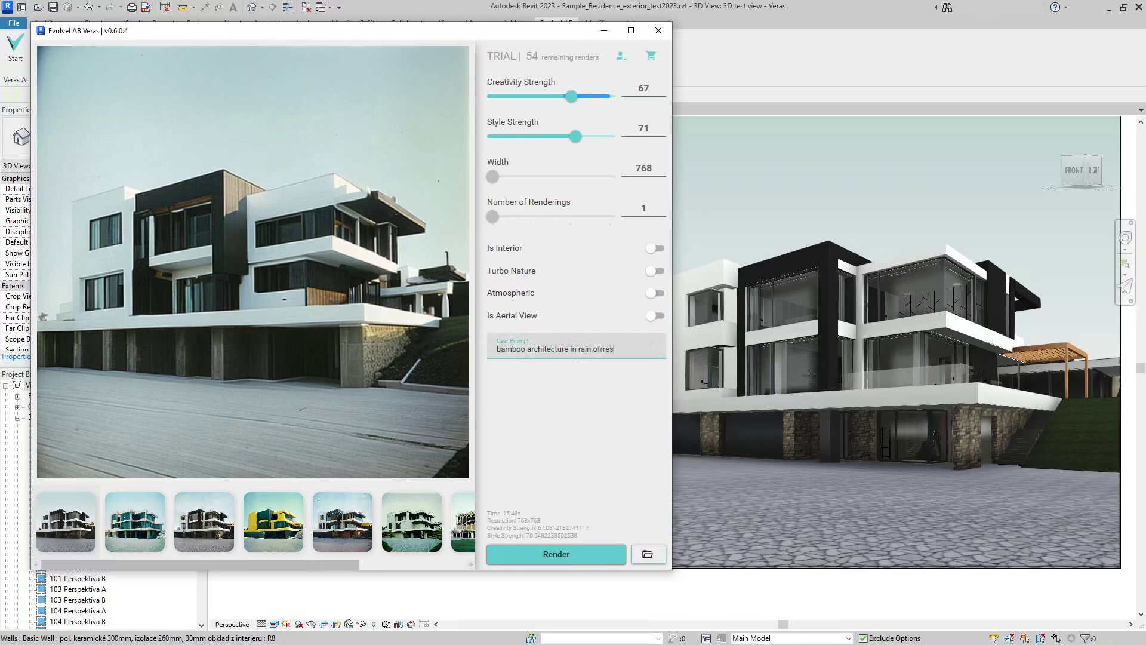
text(t)
drag(571, 96, 597, 96)
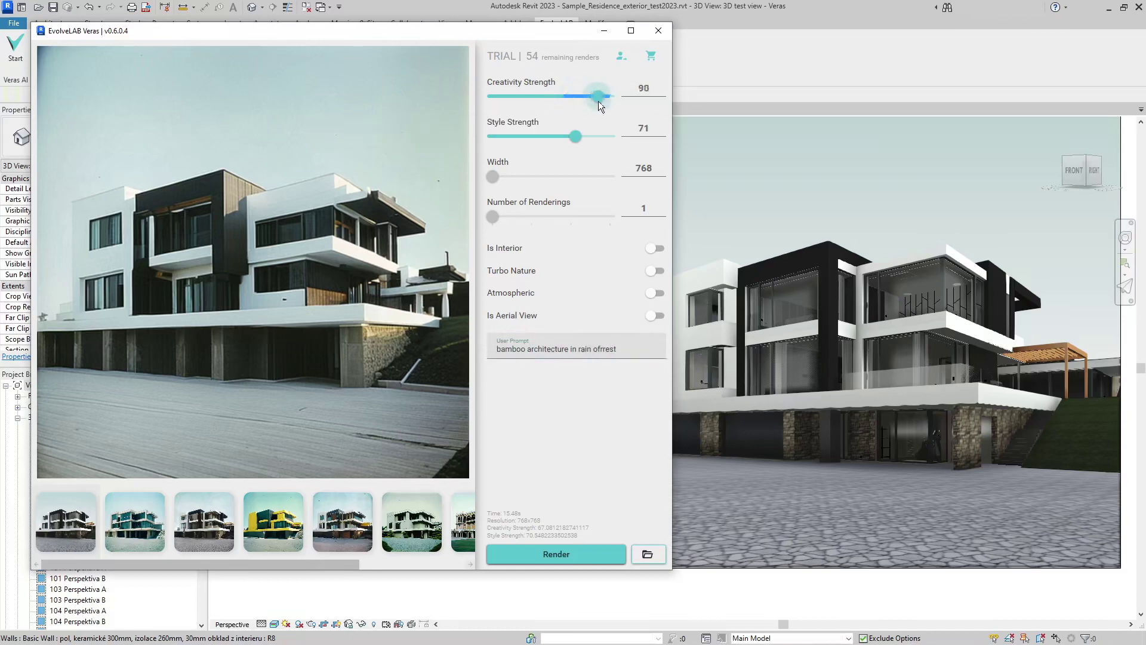
click(594, 353)
key(BackSpace)
key(Right)
text(o)
- Render the bamboo version, then change the prompt to 'concrete brutalism at night'
click(537, 558)
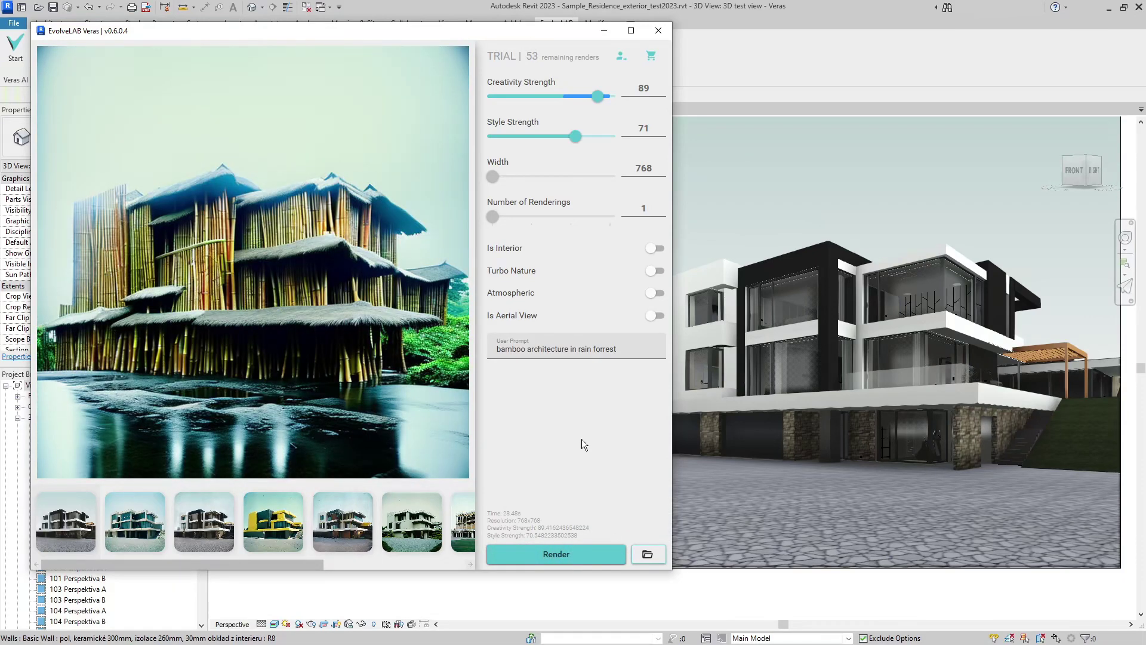
drag(619, 349, 495, 349)
text(concrete brutalism at night)
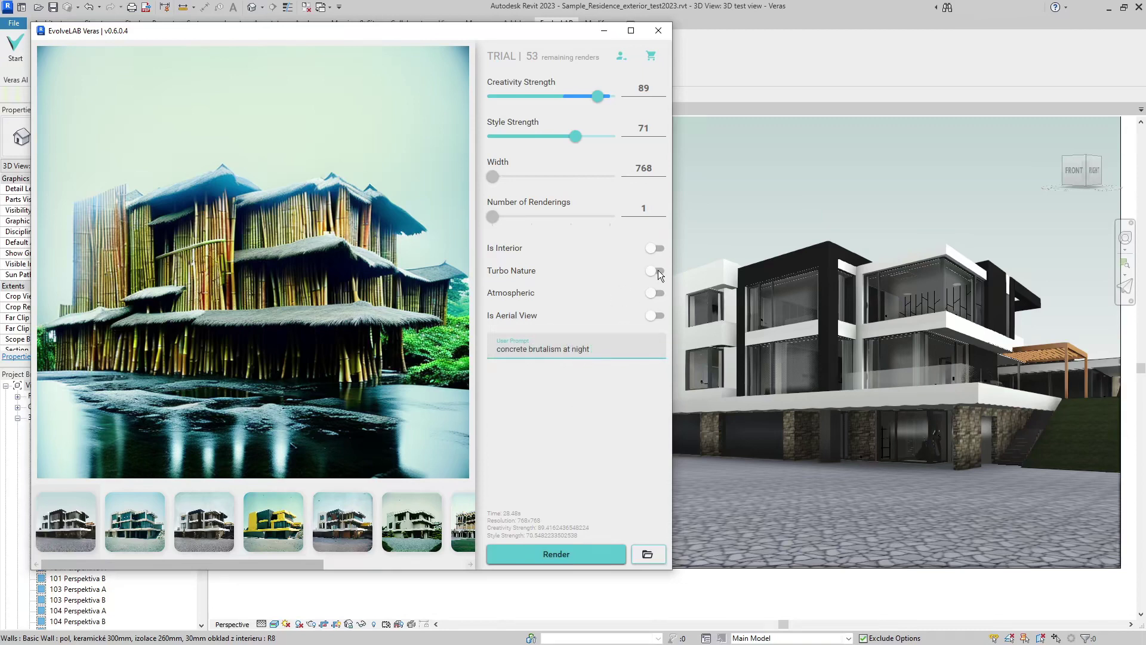
- Render the 'concrete brutalism at night' prompt
click(546, 554)
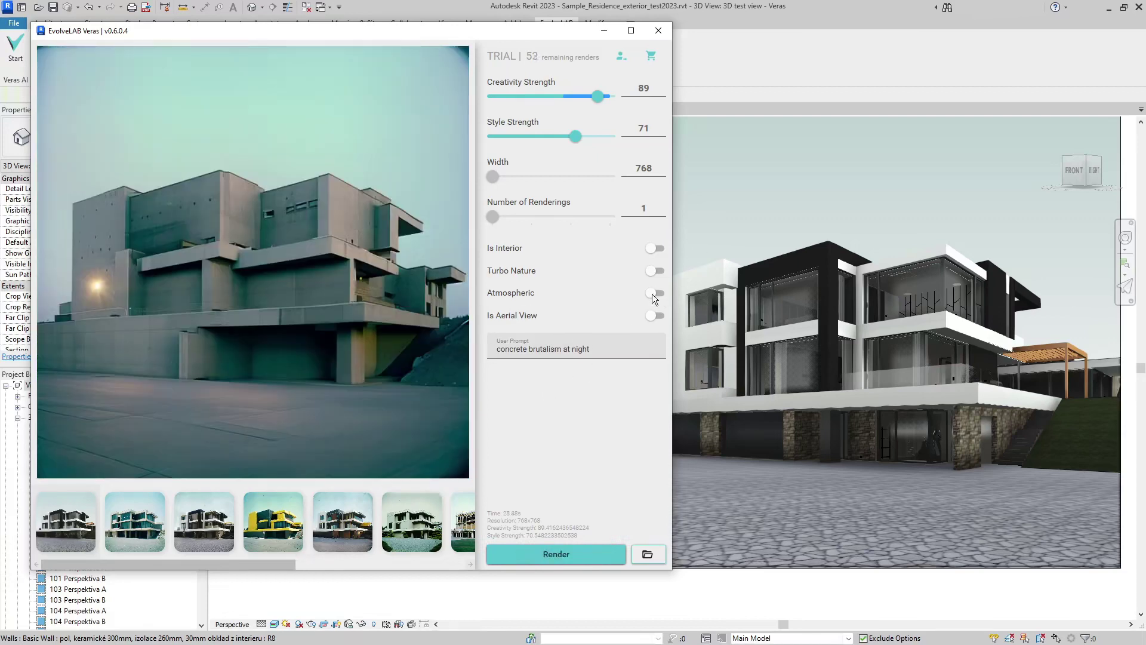
- Enable the Atmospheric effect and re-render the brutalist night scene with Turbo Nature
click(654, 293)
click(568, 548)
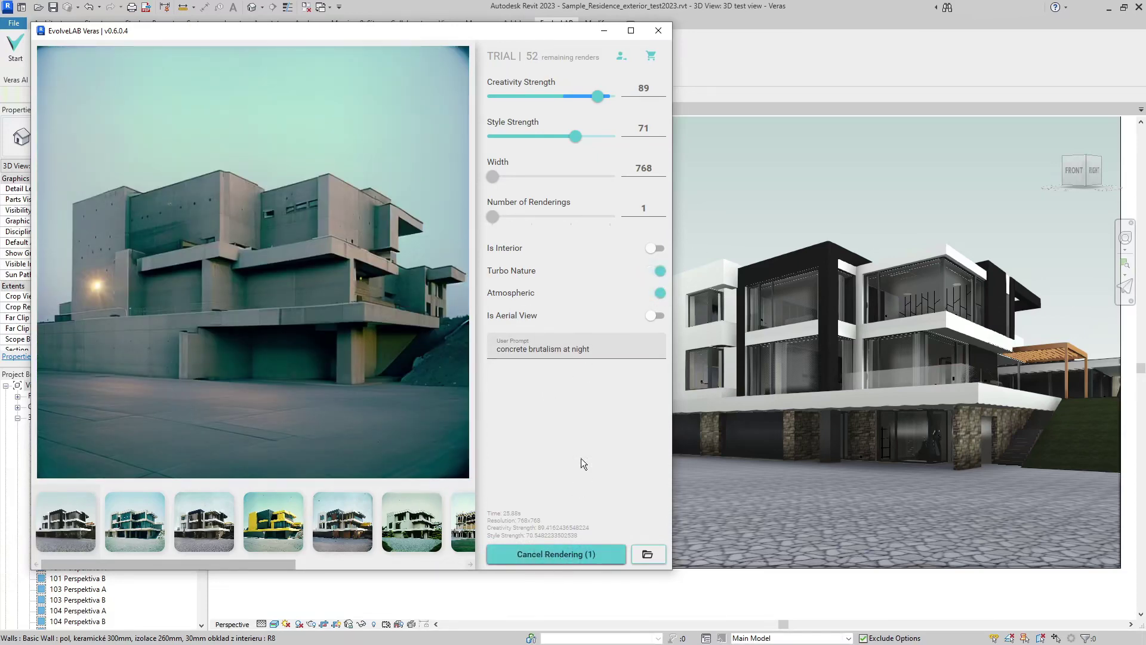